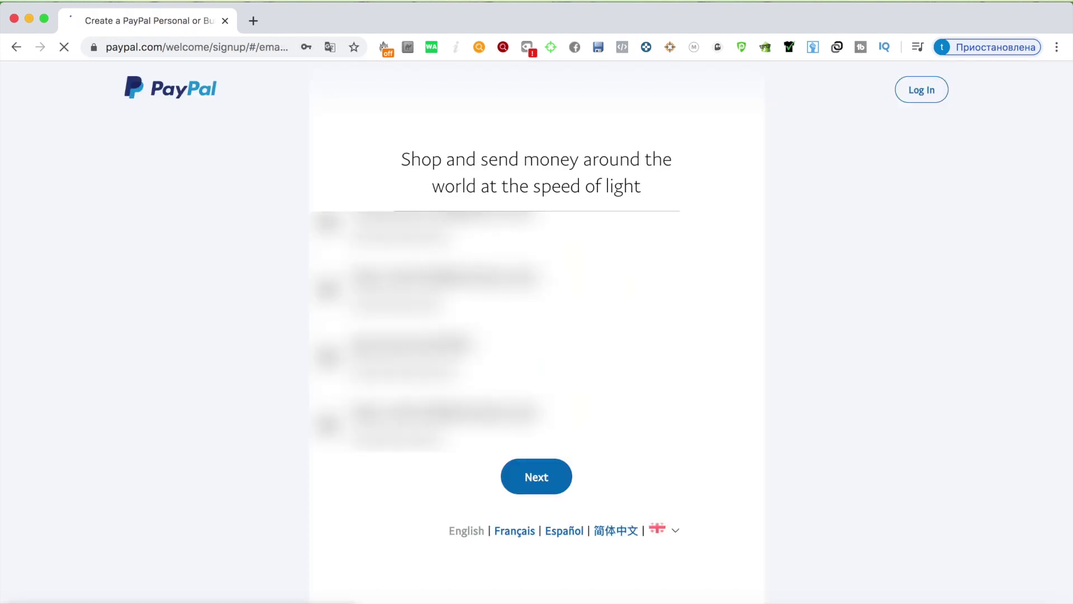
Step: Replace the prefilled sign-up email with the new Gmail address, fixing the '.cpom' typo
{"action": "left_click", "coordinate": [771, 262]}
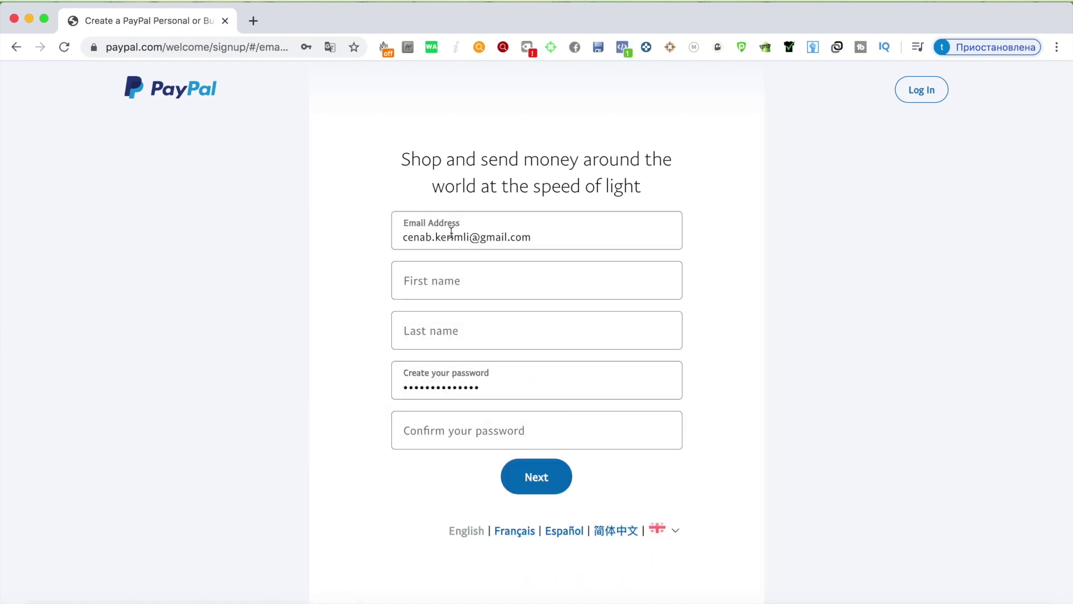
{"action": "left_click", "coordinate": [452, 232]}
{"action": "key", "text": "BackSpace"}
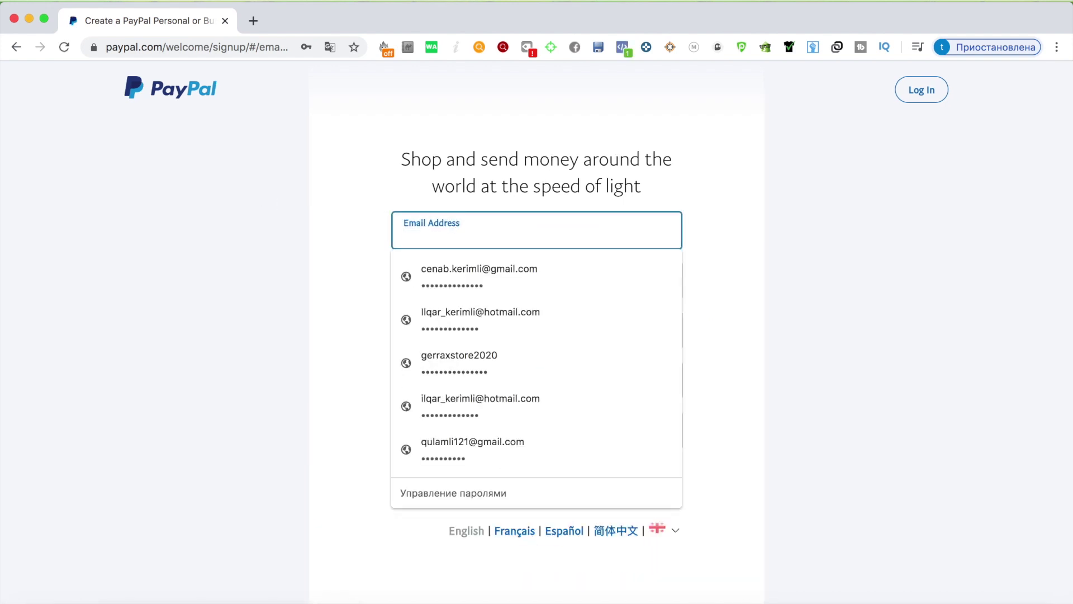
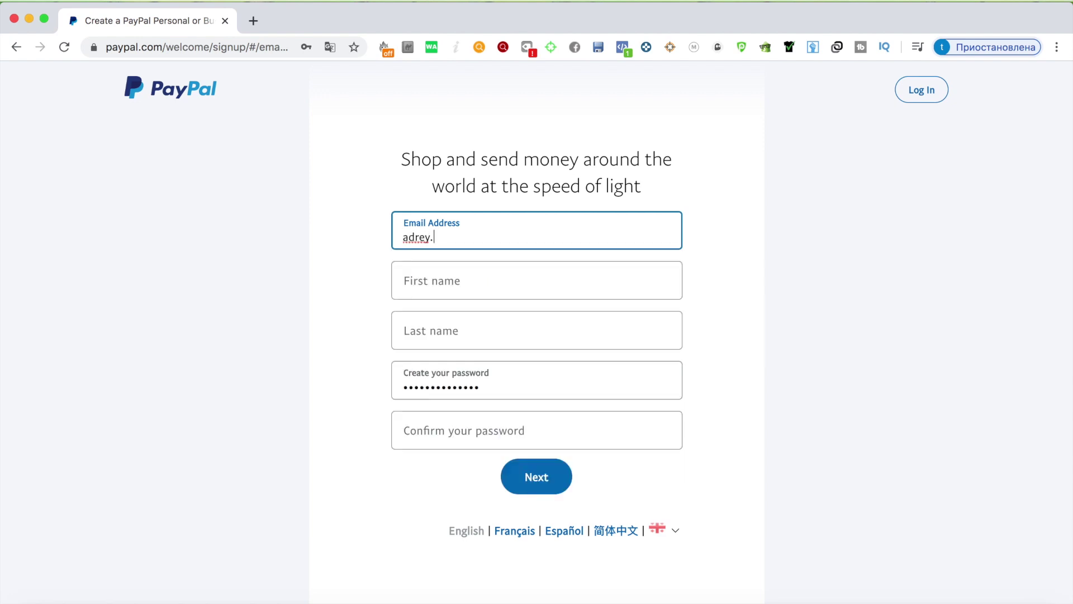
{"action": "type", "text": "om"}
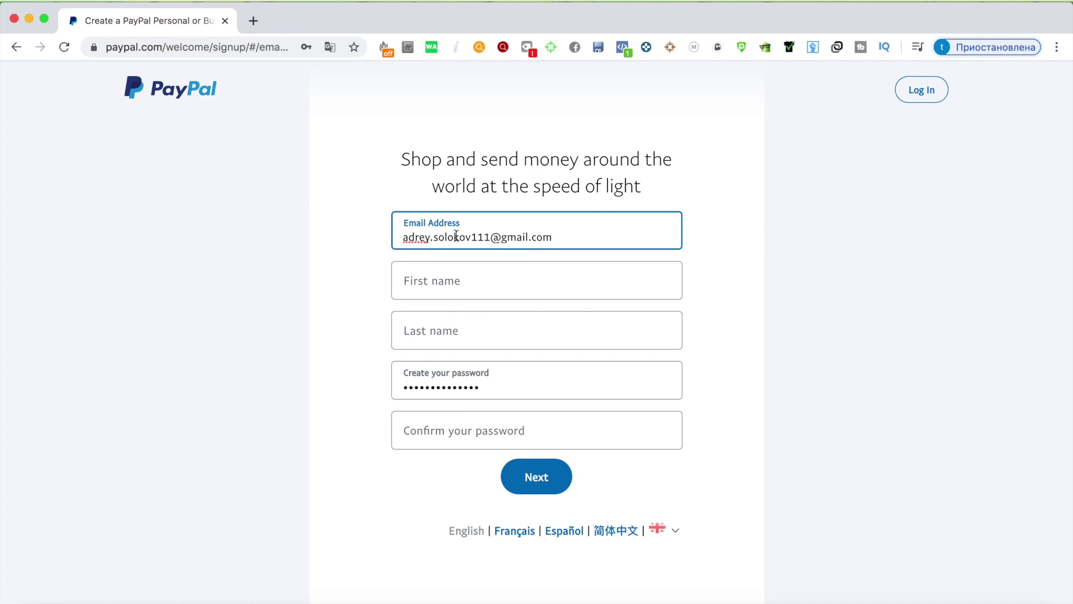
{"action": "left_click", "coordinate": [451, 289]}
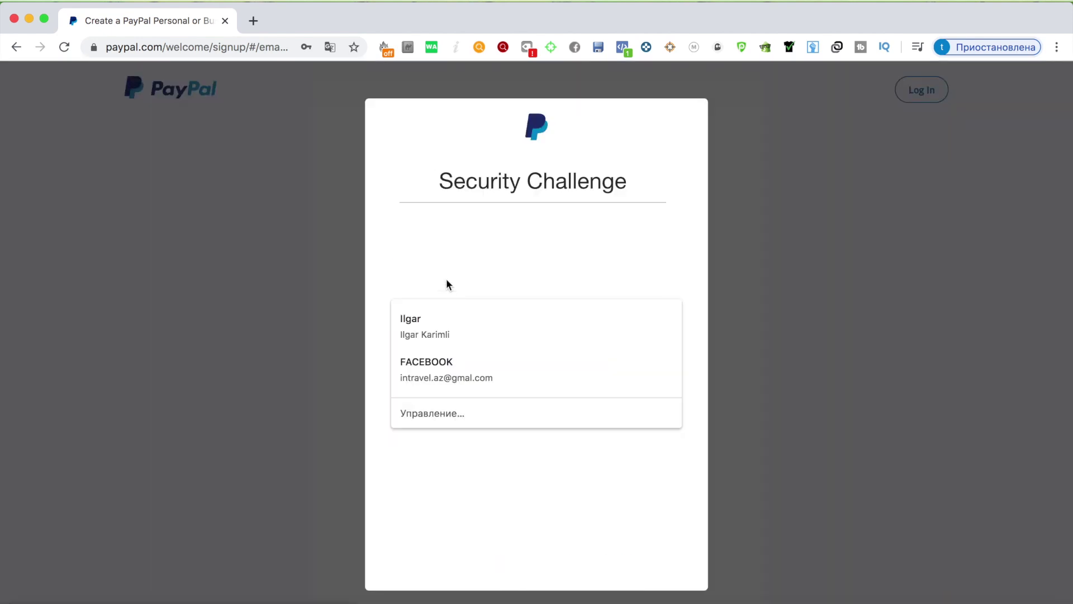
Step: Pass the reCAPTCHA by selecting the three statue images and verifying
{"action": "left_click", "coordinate": [472, 256]}
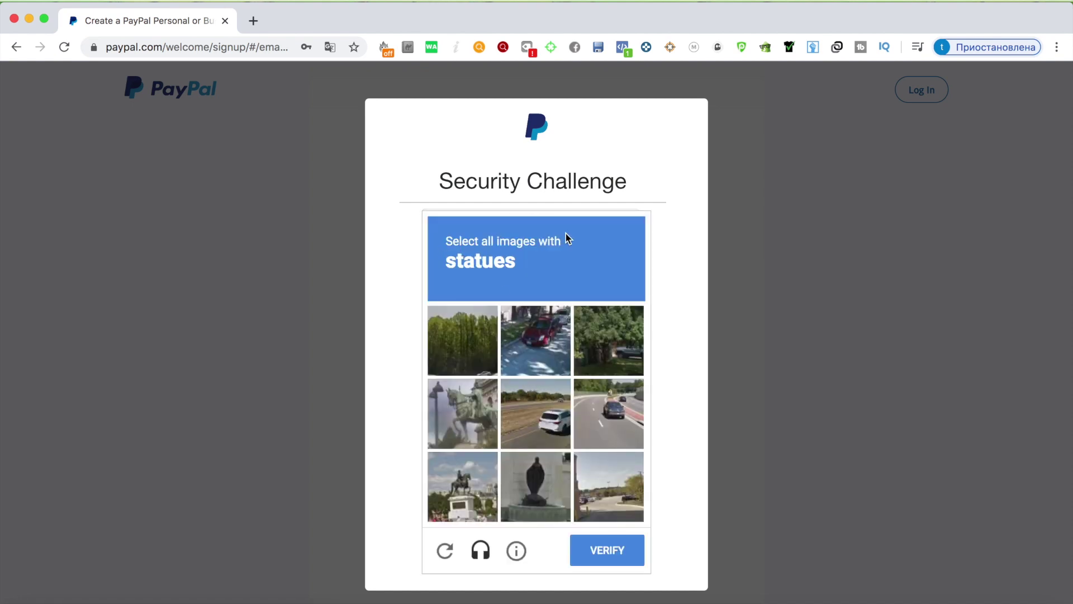
{"action": "left_click", "coordinate": [467, 417]}
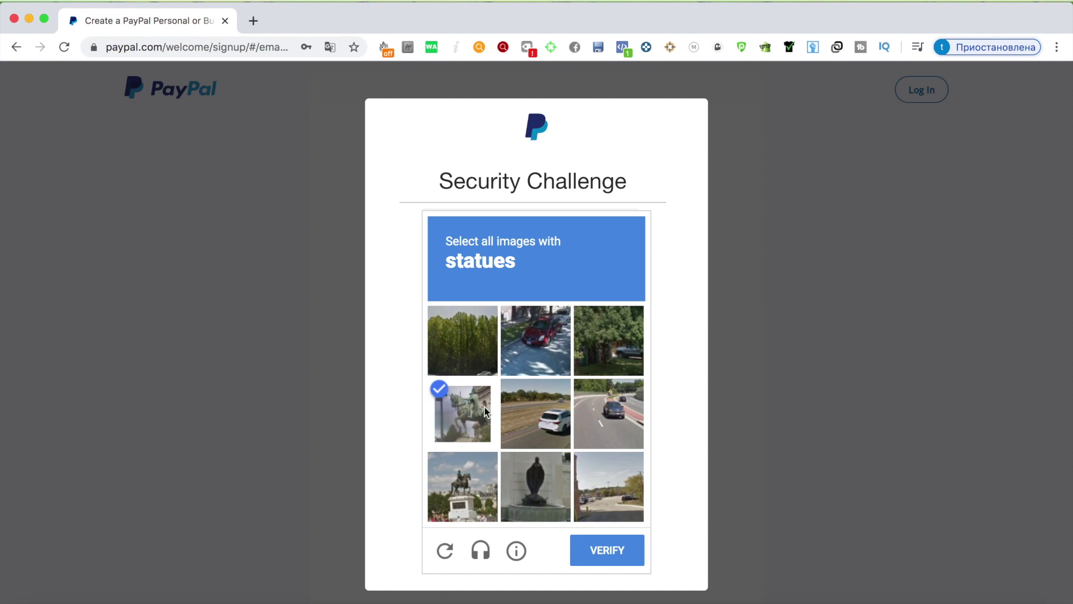
{"action": "left_click", "coordinate": [534, 485]}
{"action": "left_click", "coordinate": [469, 486]}
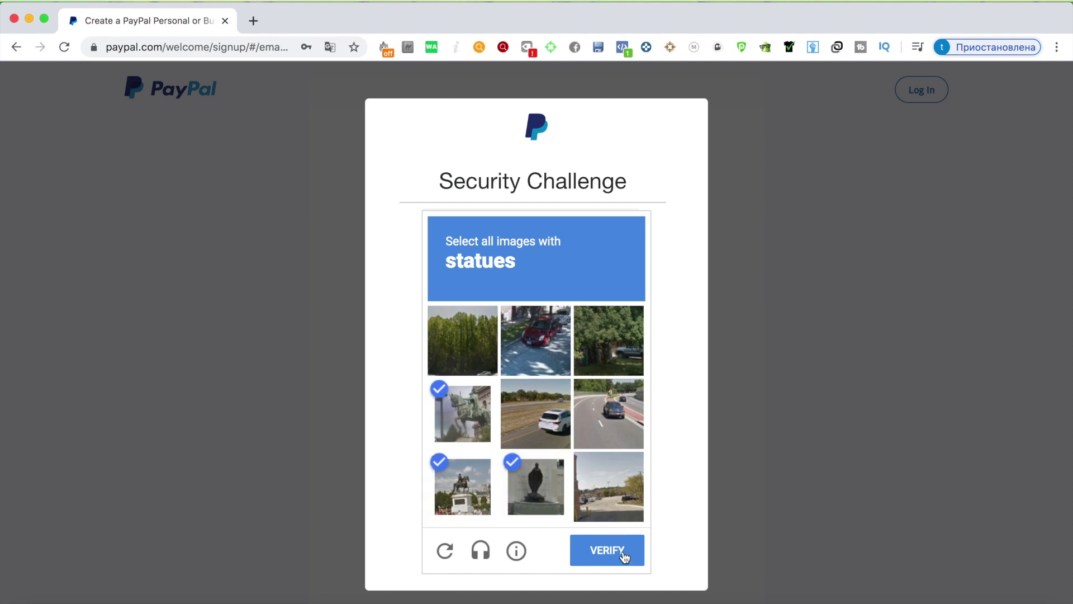
{"action": "left_click", "coordinate": [626, 548]}
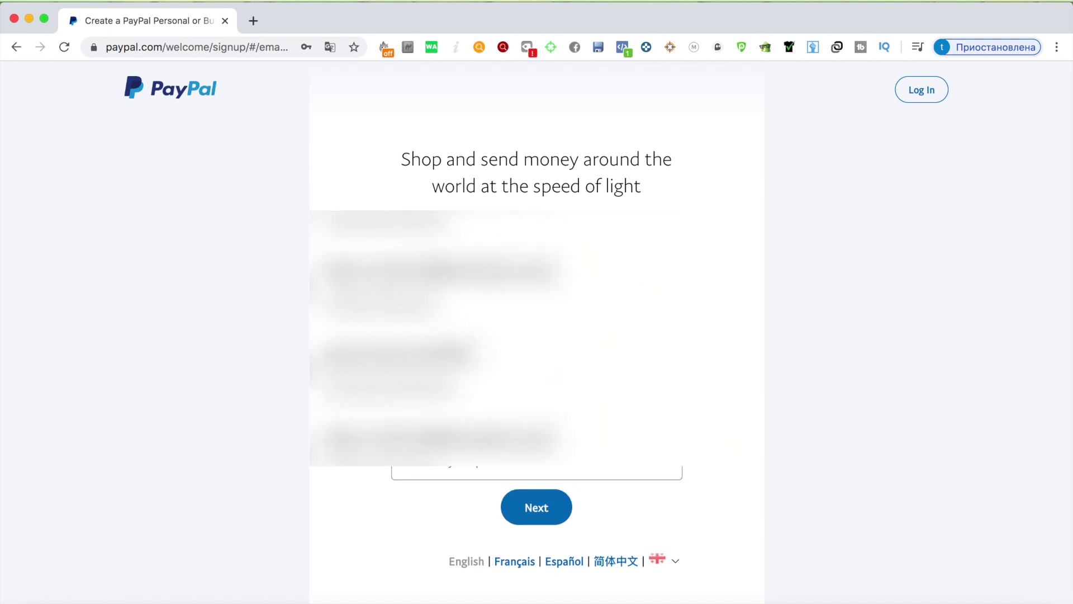
Step: Enter the last name and a first, too-short password attempt
{"action": "left_click", "coordinate": [479, 367]}
{"action": "type", "text": "Solokov"}
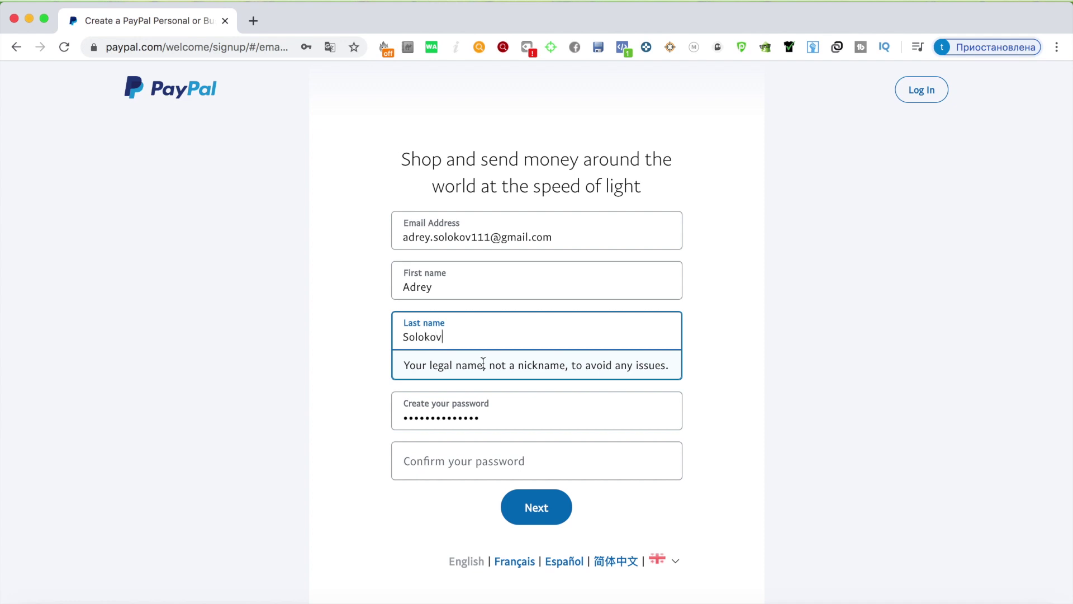
{"action": "left_click", "coordinate": [715, 412]}
{"action": "left_click", "coordinate": [525, 382]}
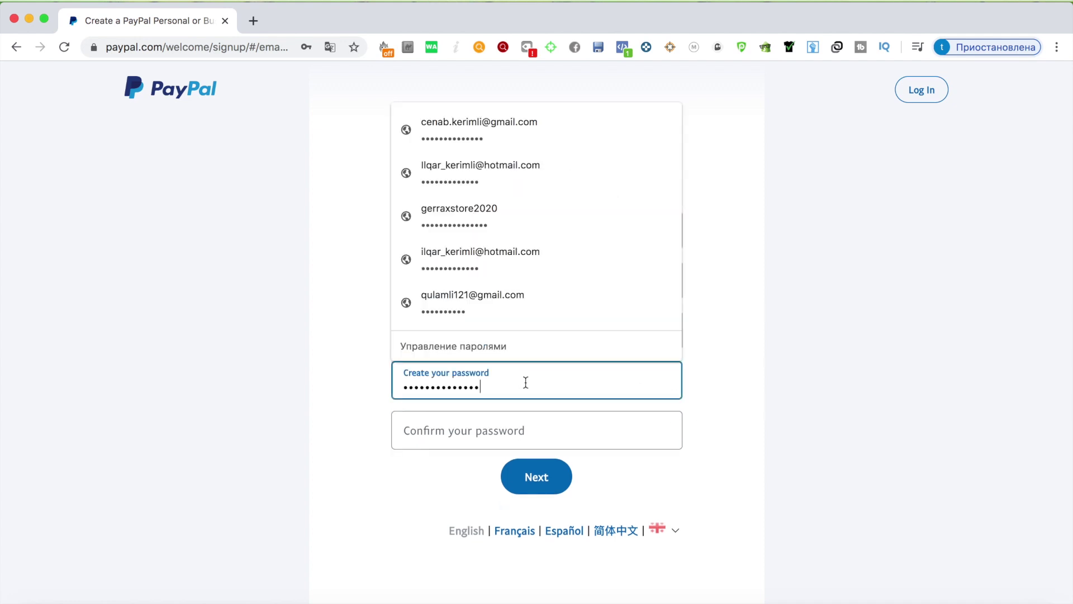
{"action": "left_click_drag", "start_coordinate": [526, 381], "coordinate": [271, 388]}
{"action": "type", "text": "••"}
{"action": "key", "text": "super+a"}
{"action": "type", "text": "•••"}
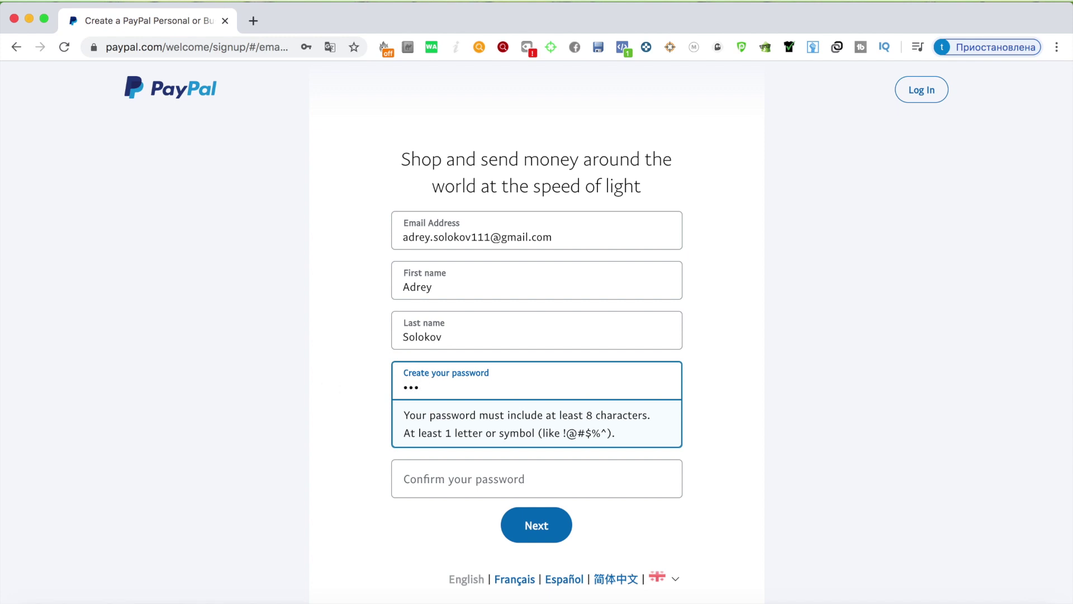
{"action": "left_click", "coordinate": [426, 479]}
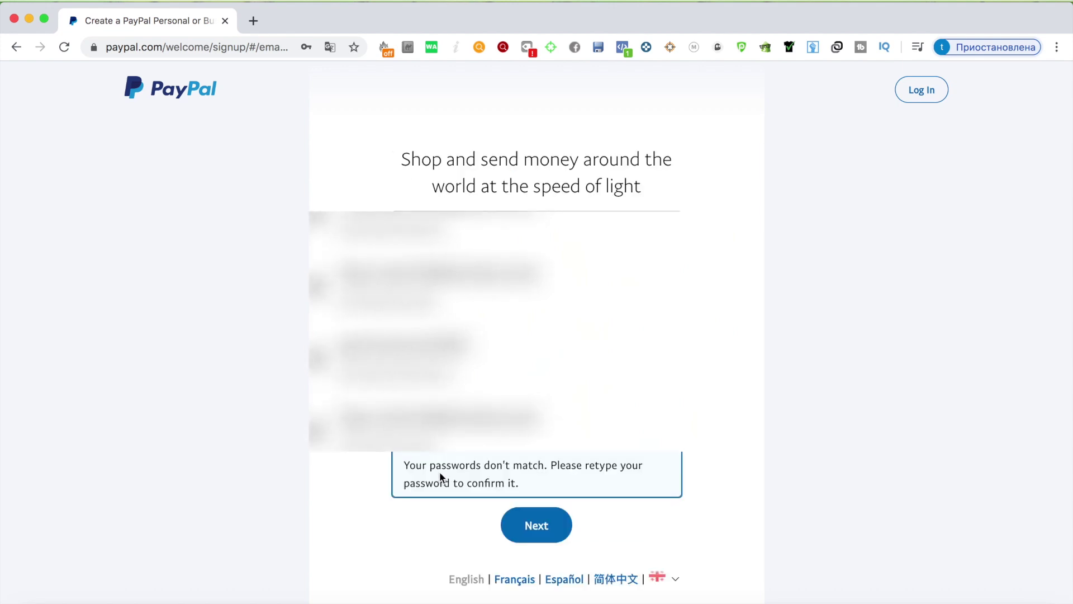
Step: Replace it with a valid 11-character password and enter the same password as confirmation
{"action": "left_click", "coordinate": [666, 522]}
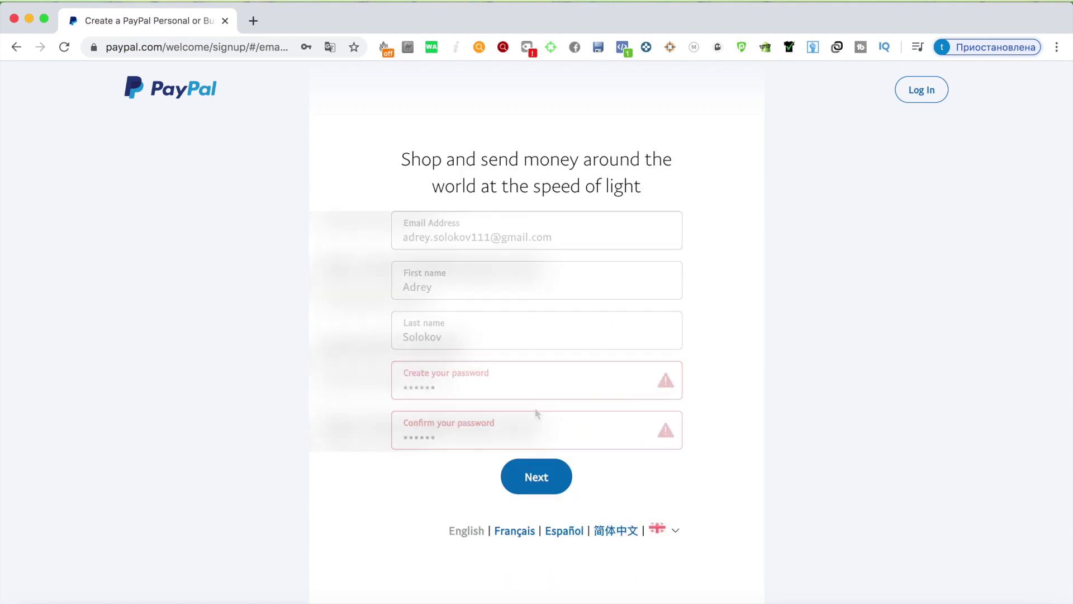
{"action": "left_click", "coordinate": [493, 390]}
{"action": "key", "text": "super+a"}
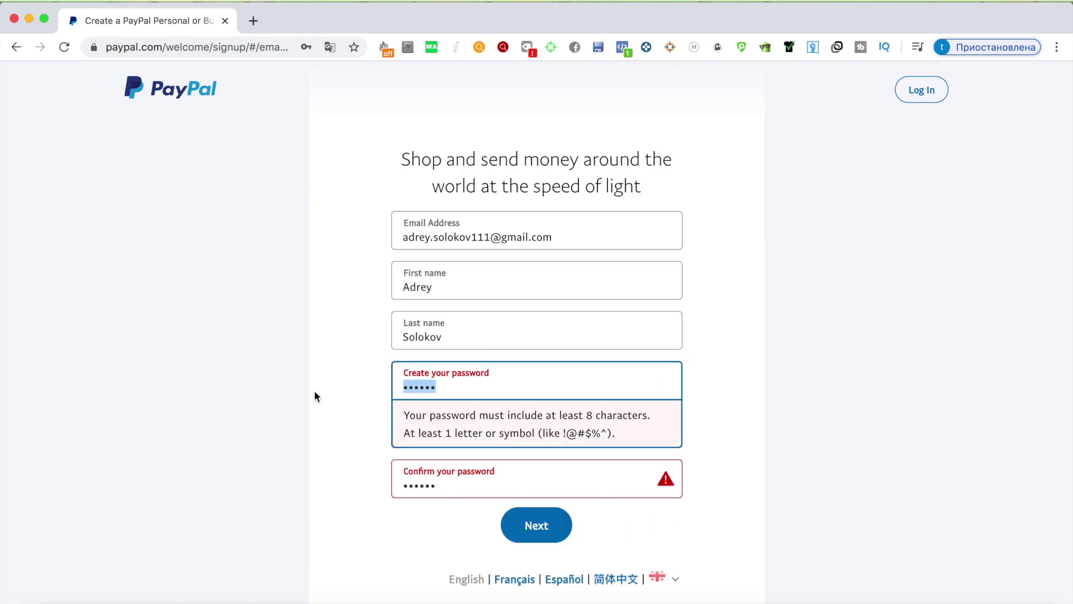
{"action": "type", "text": "abcdef12345"}
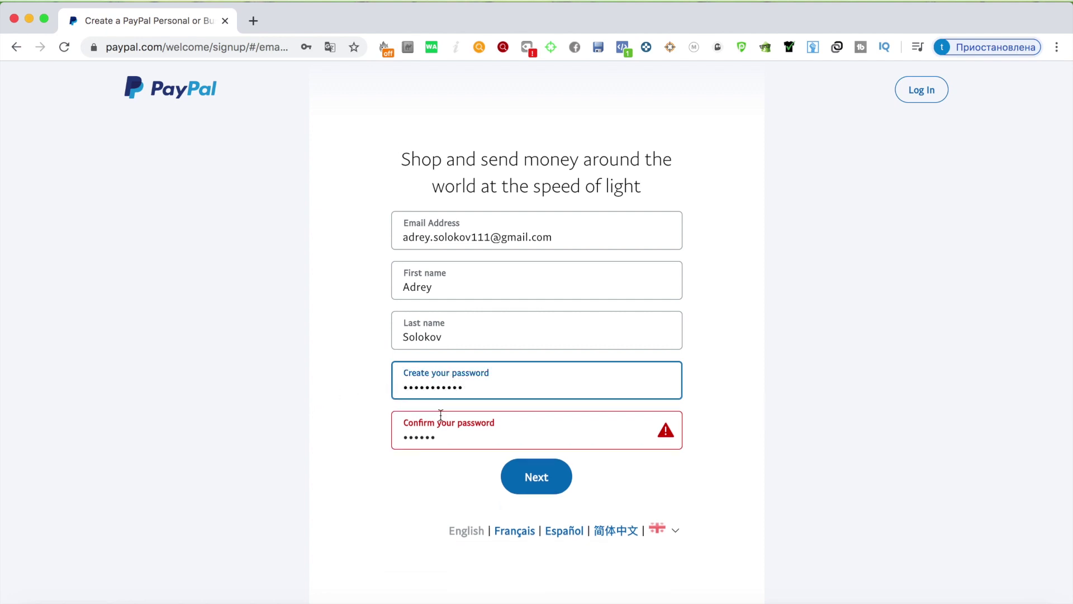
{"action": "left_click", "coordinate": [445, 439]}
{"action": "key", "text": "super+a"}
{"action": "type", "text": "abcdef12345"}
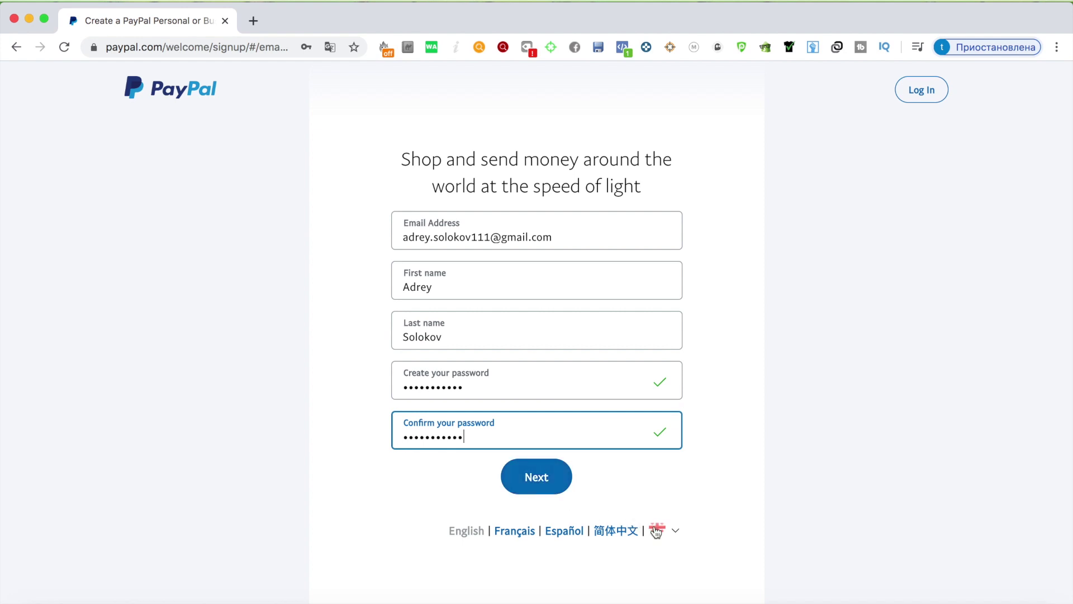
Step: Continue to account details and set the identification type to Passport number
{"action": "left_click", "coordinate": [558, 479]}
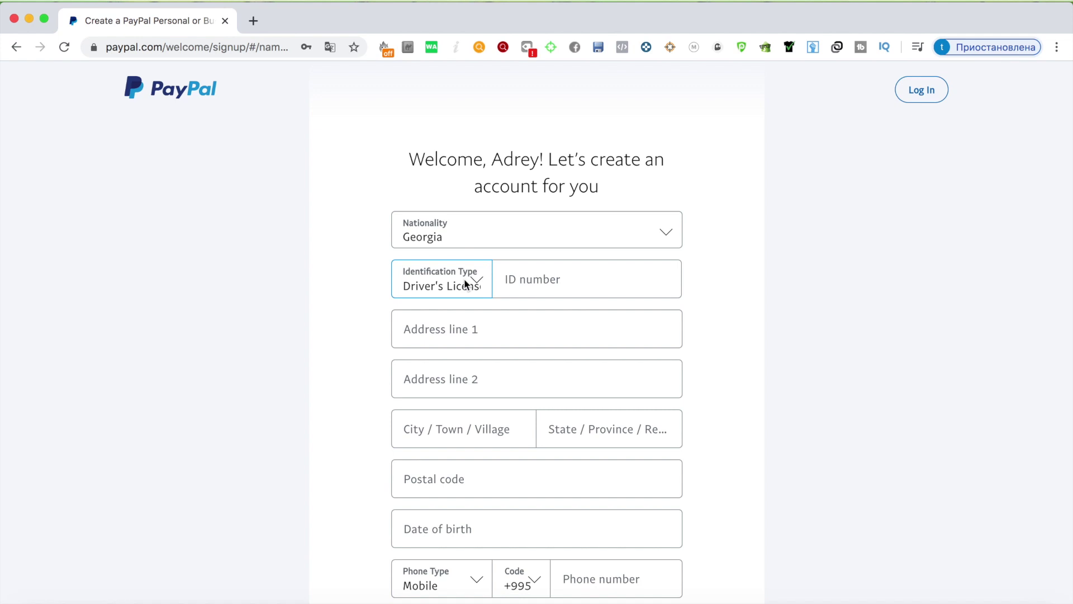
{"action": "left_click", "coordinate": [563, 283]}
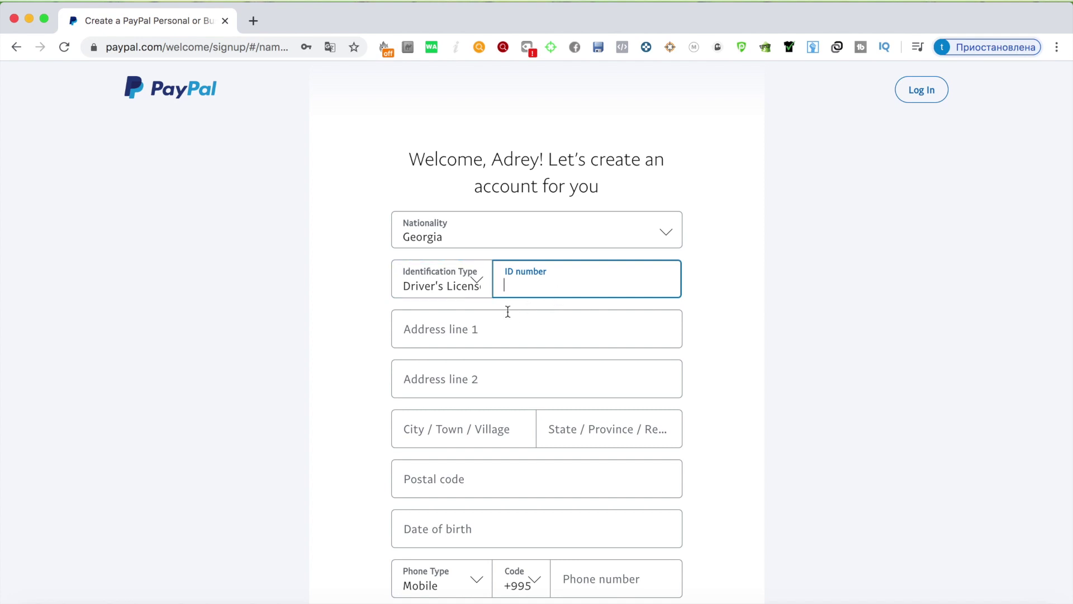
{"action": "left_click", "coordinate": [475, 283]}
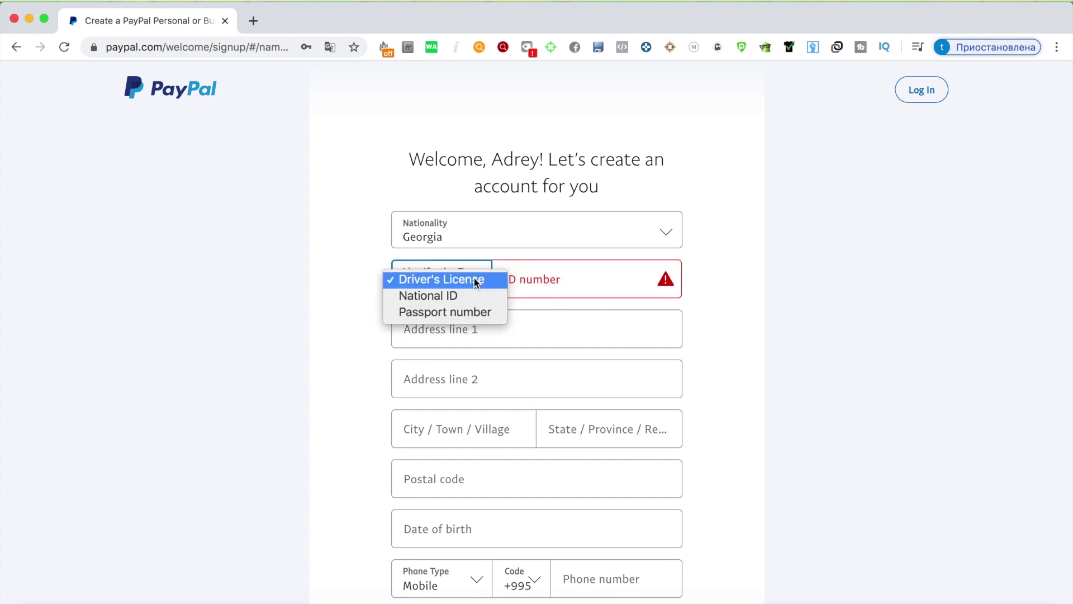
{"action": "left_click", "coordinate": [449, 312]}
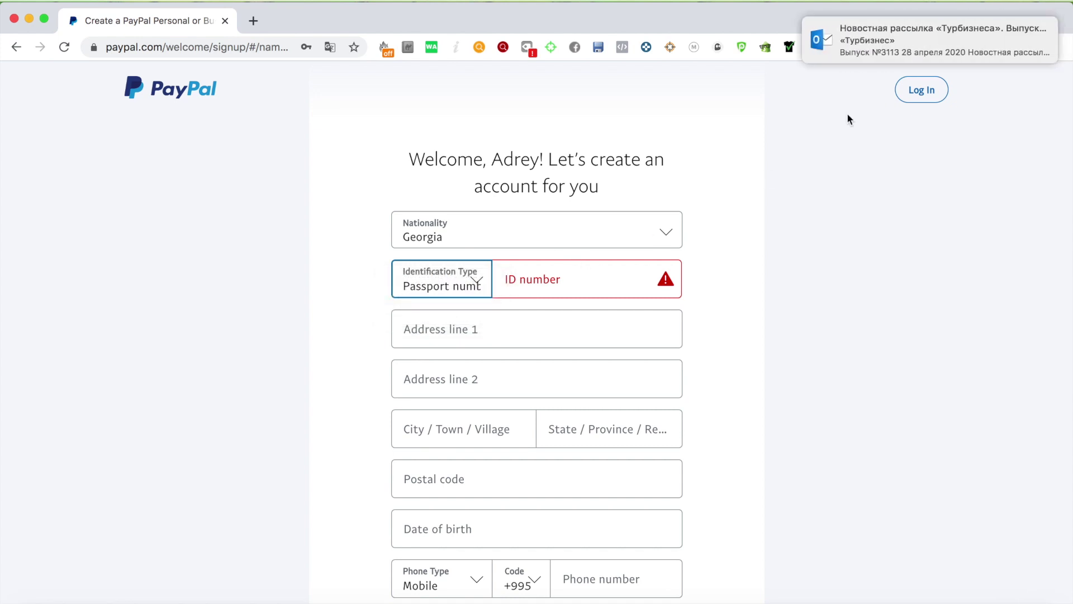
{"action": "left_click", "coordinate": [524, 278]}
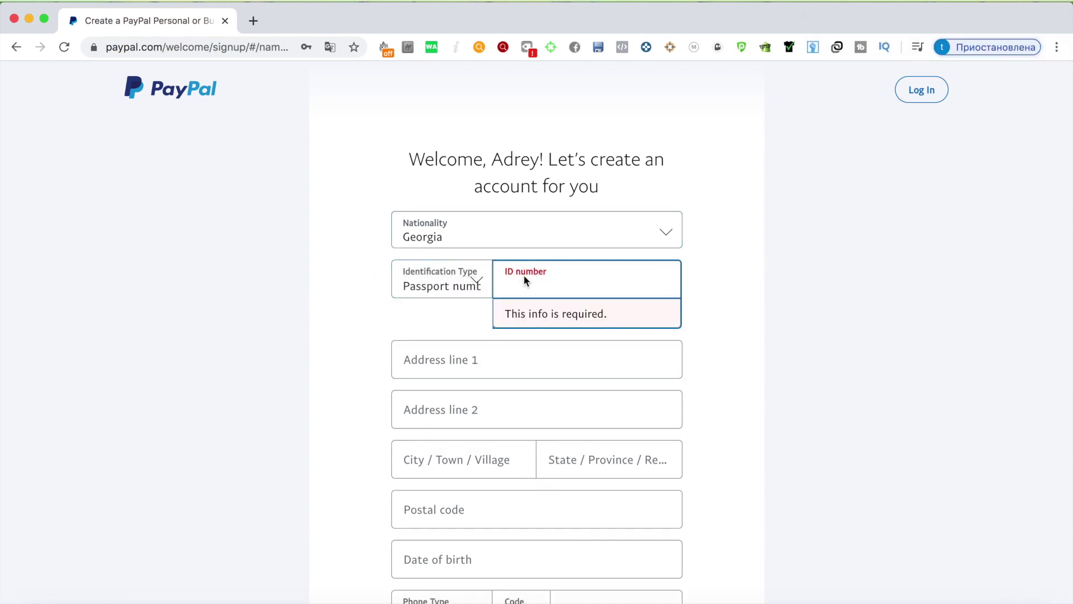
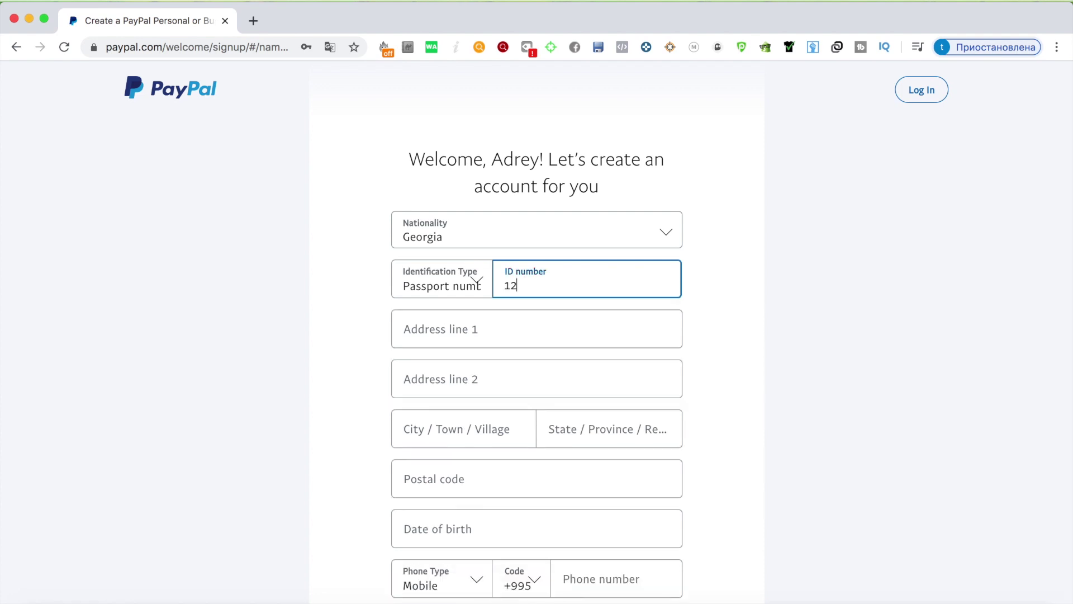
Step: Enter the passport number and dismiss the saved-address suggestions
{"action": "left_click", "coordinate": [491, 333]}
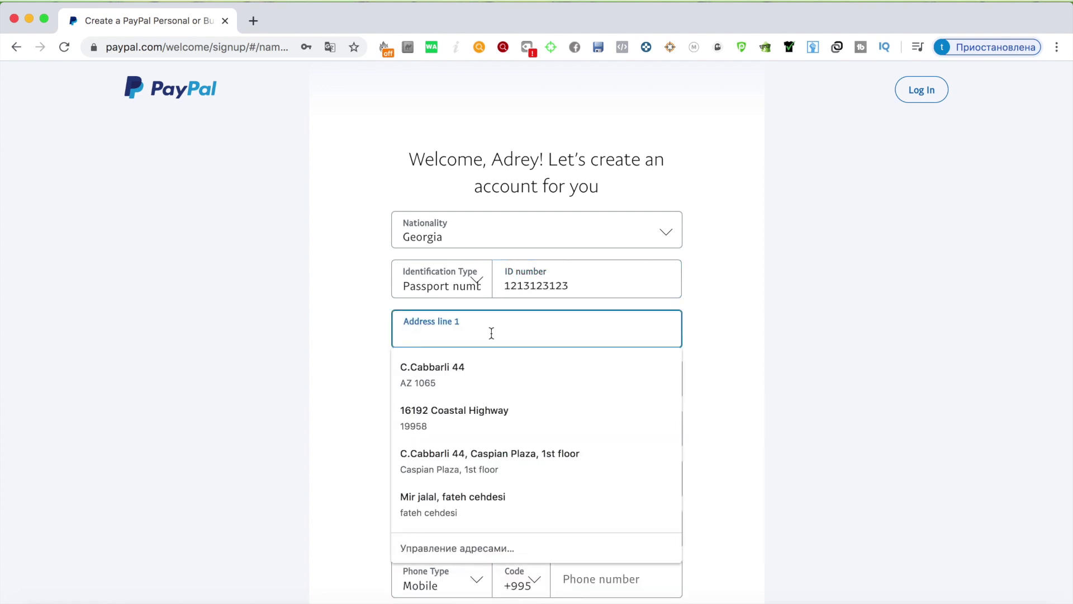
{"action": "left_click", "coordinate": [1034, 243]}
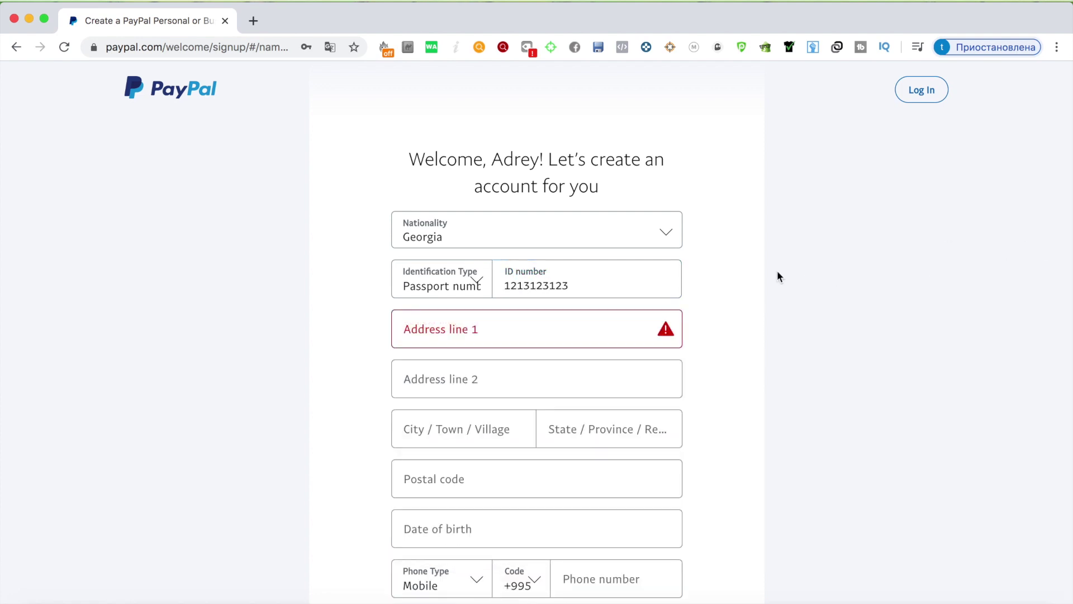
{"action": "left_click", "coordinate": [525, 323]}
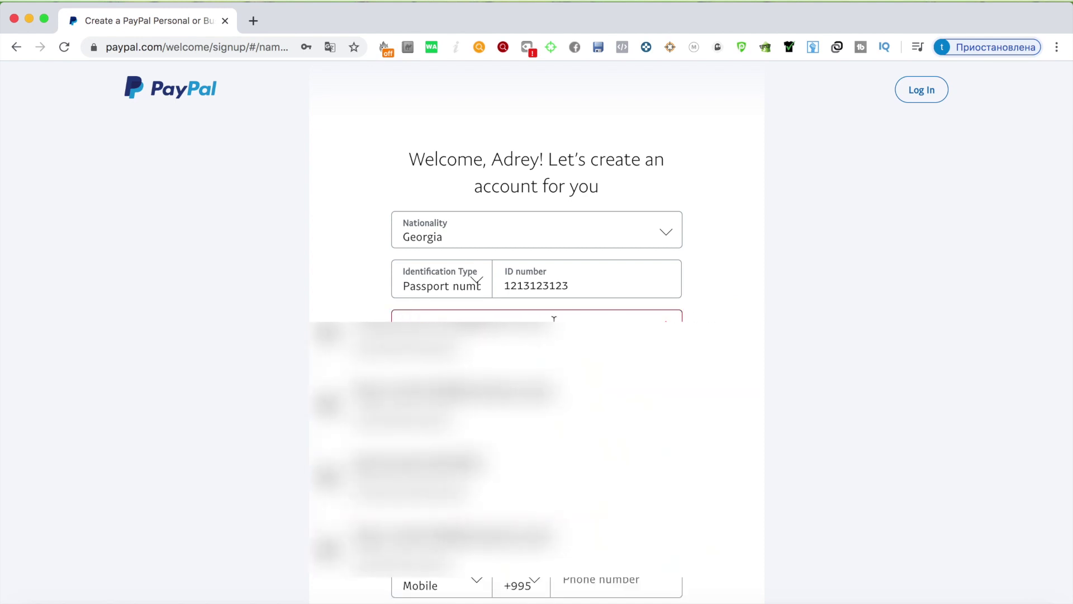
{"action": "left_click", "coordinate": [720, 318]}
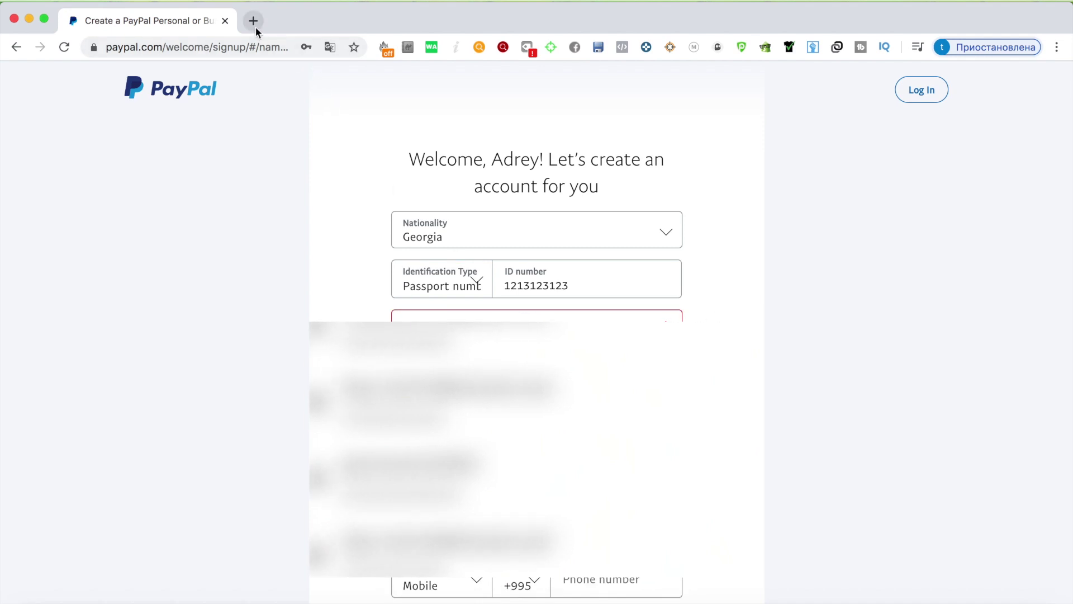
{"action": "left_click", "coordinate": [537, 316]}
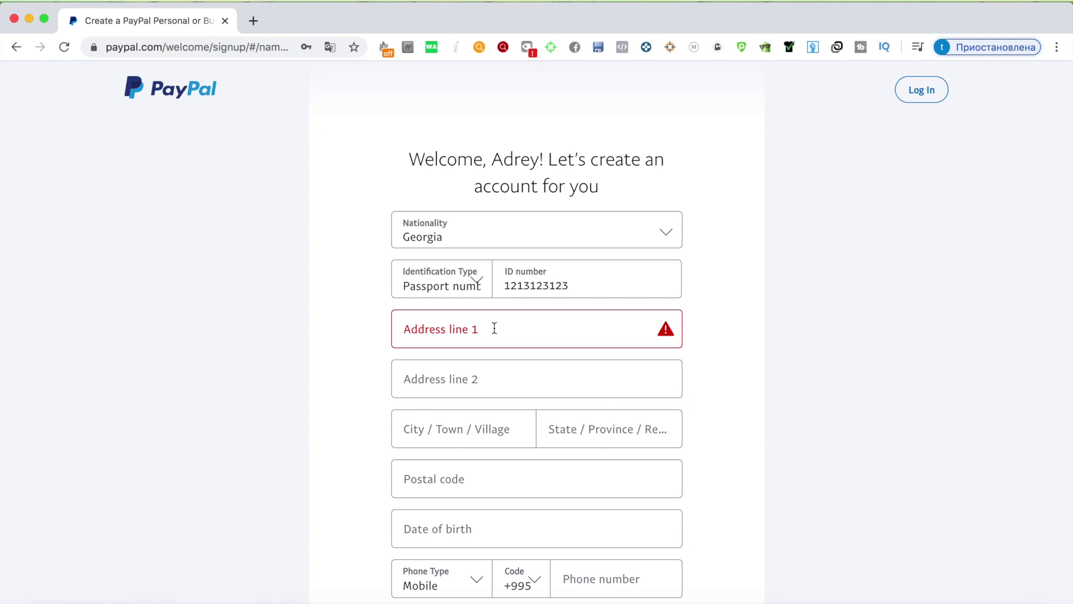
Step: Fill address line 1 with the street address and line 2 with the apartment number
{"action": "left_click", "coordinate": [495, 329]}
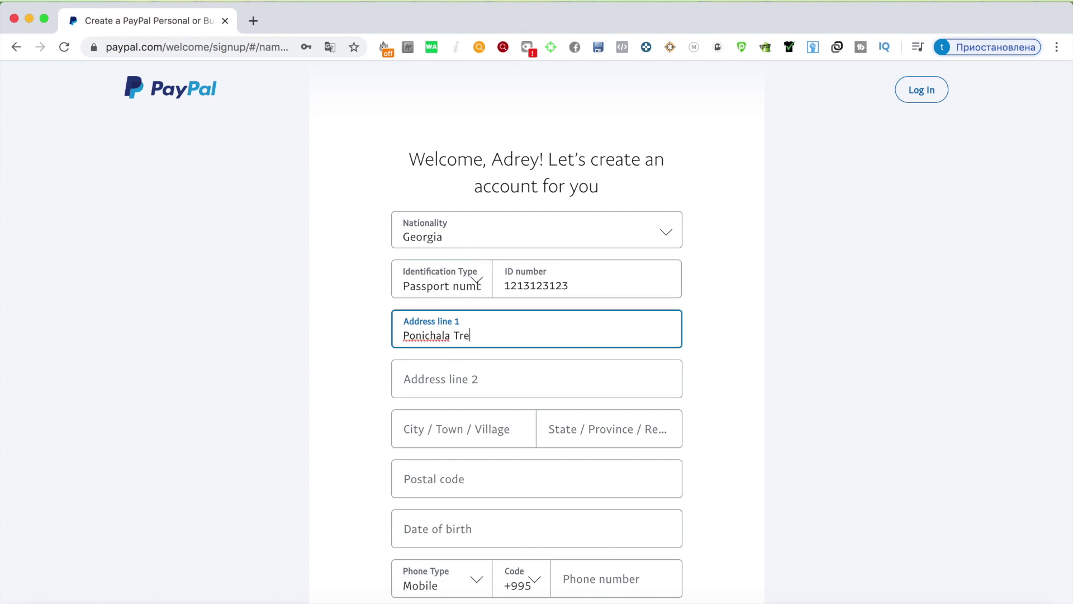
{"action": "left_click", "coordinate": [493, 391]}
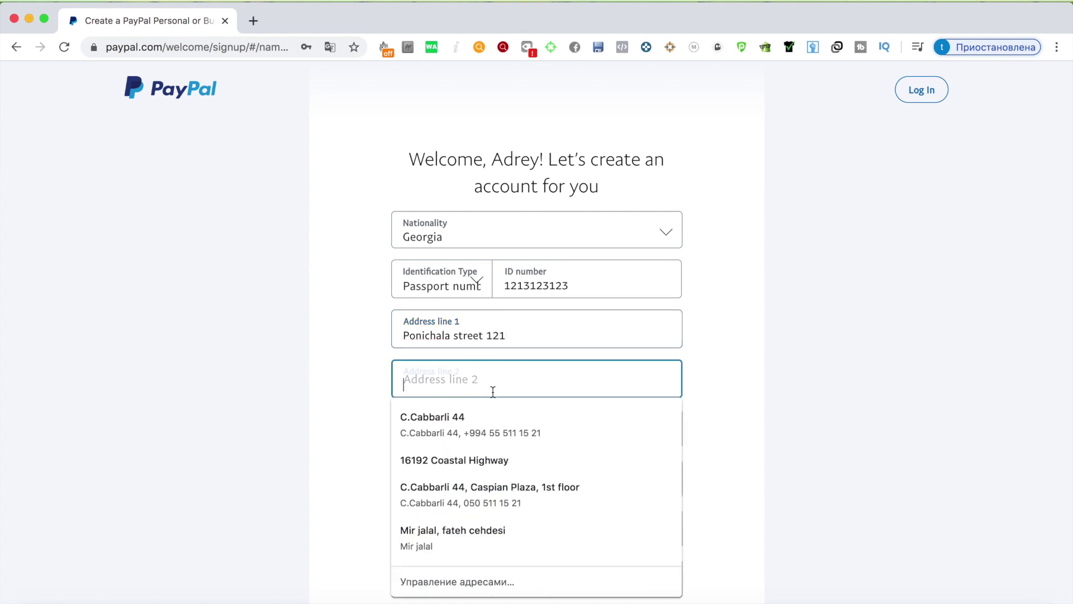
{"action": "type", "text": "apt43"}
{"action": "left_click", "coordinate": [739, 379]}
{"action": "left_click", "coordinate": [498, 435]}
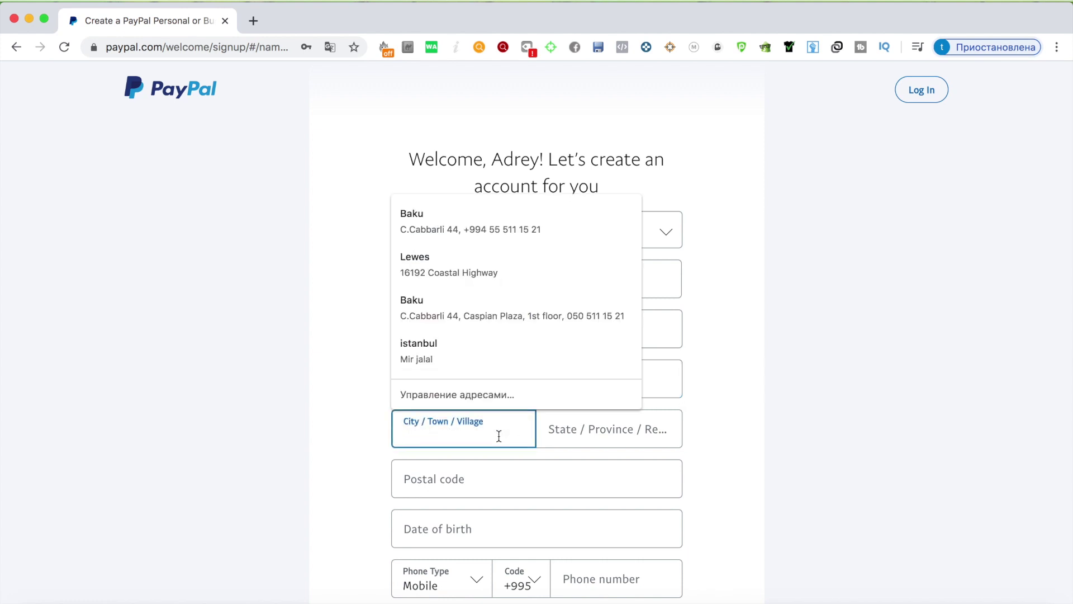
Step: Enter the city and the postal code
{"action": "type", "text": "Tblis"}
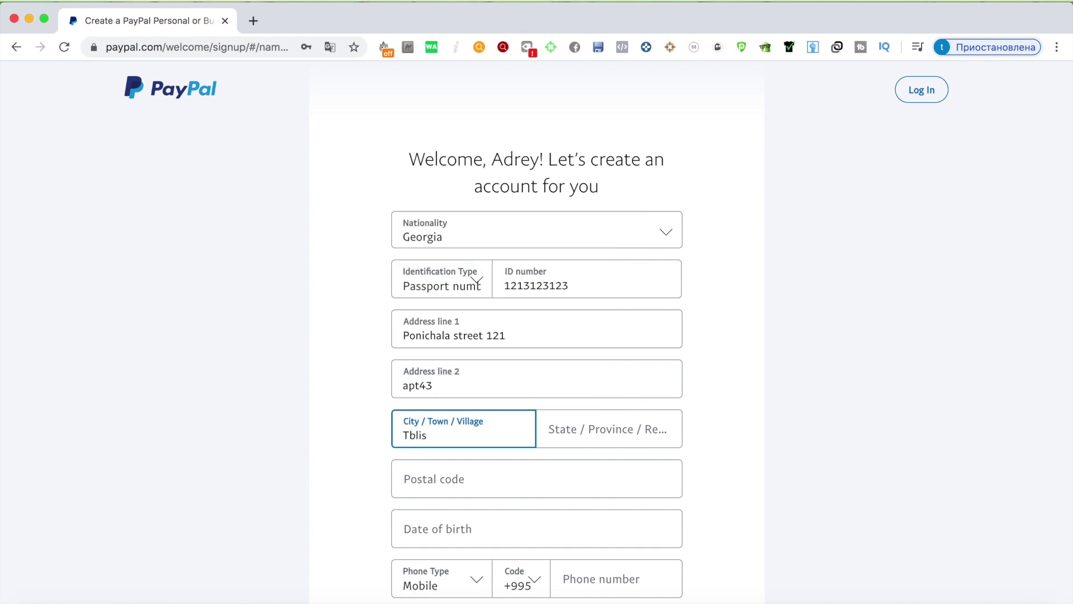
{"action": "key", "text": "BackSpace"}
{"action": "key", "text": "BackSpace"}
{"action": "left_click", "coordinate": [572, 433]}
{"action": "left_click", "coordinate": [492, 479]}
{"action": "type", "text": "111"}
{"action": "left_click", "coordinate": [721, 473]}
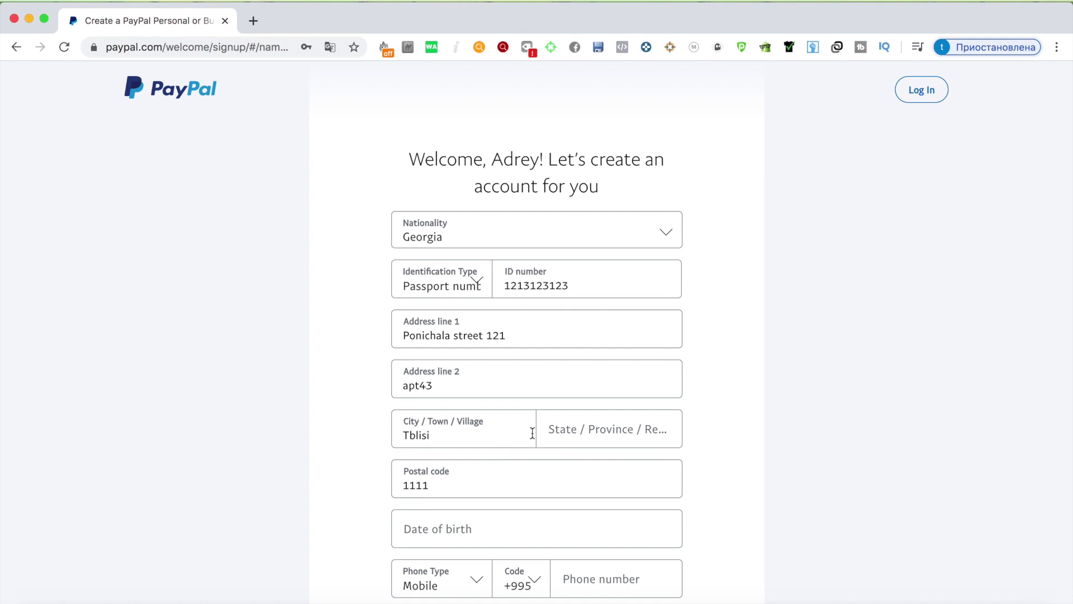
Step: Start entering the date of birth further down the form
{"action": "scroll", "coordinate": [504, 412], "scroll_direction": "down", "scroll_amount": 4}
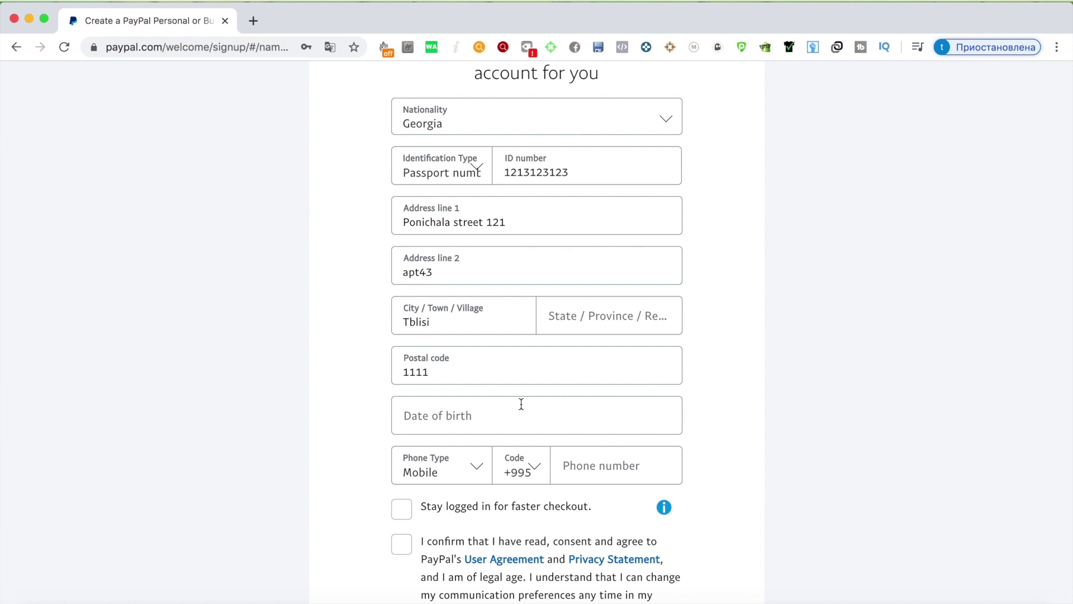
{"action": "left_click", "coordinate": [507, 411]}
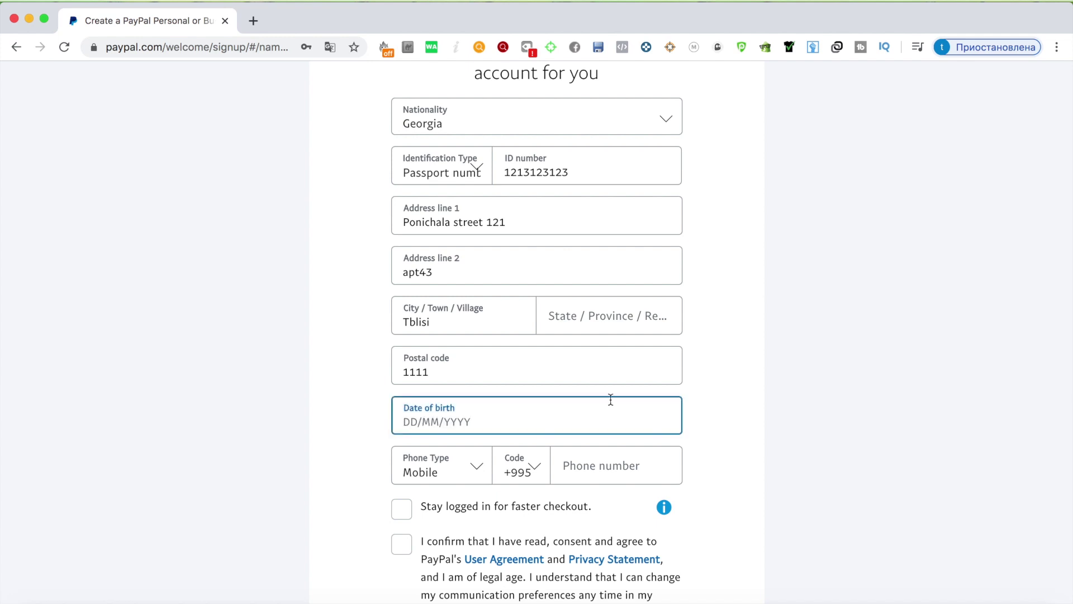
{"action": "type", "text": "10/10/198"}
Step: Complete the date of birth and enter the mobile phone number
{"action": "left_click", "coordinate": [727, 411]}
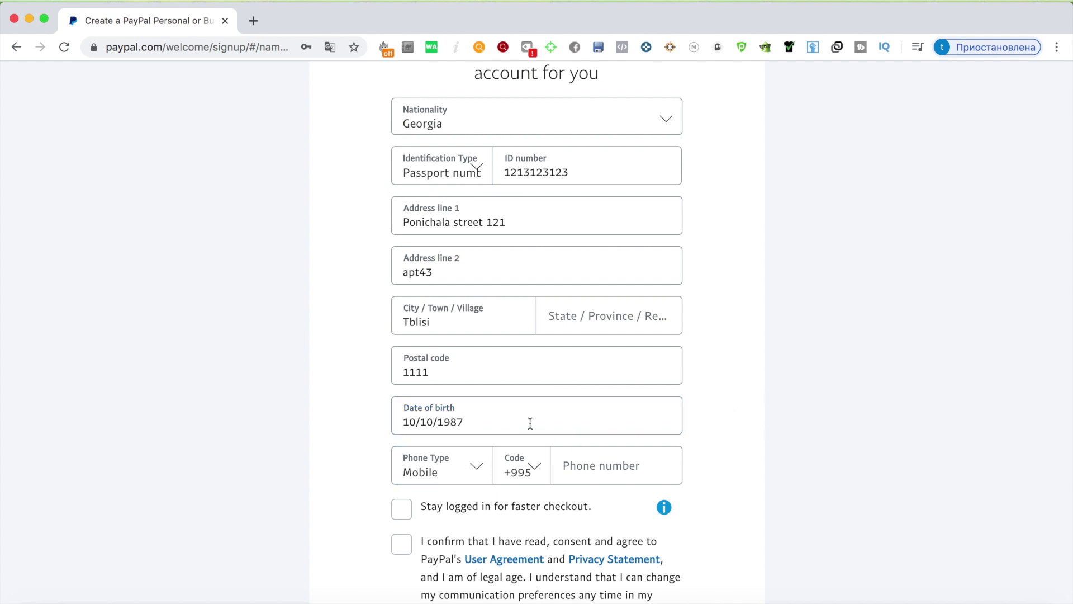
{"action": "scroll", "coordinate": [470, 420], "scroll_direction": "down", "scroll_amount": 3}
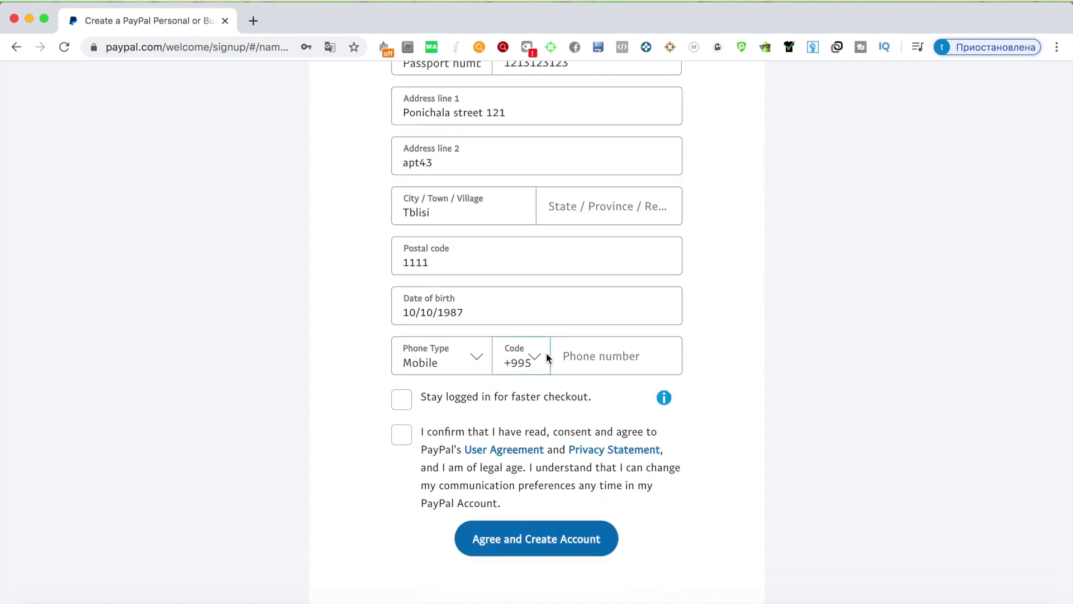
{"action": "left_click", "coordinate": [591, 357]}
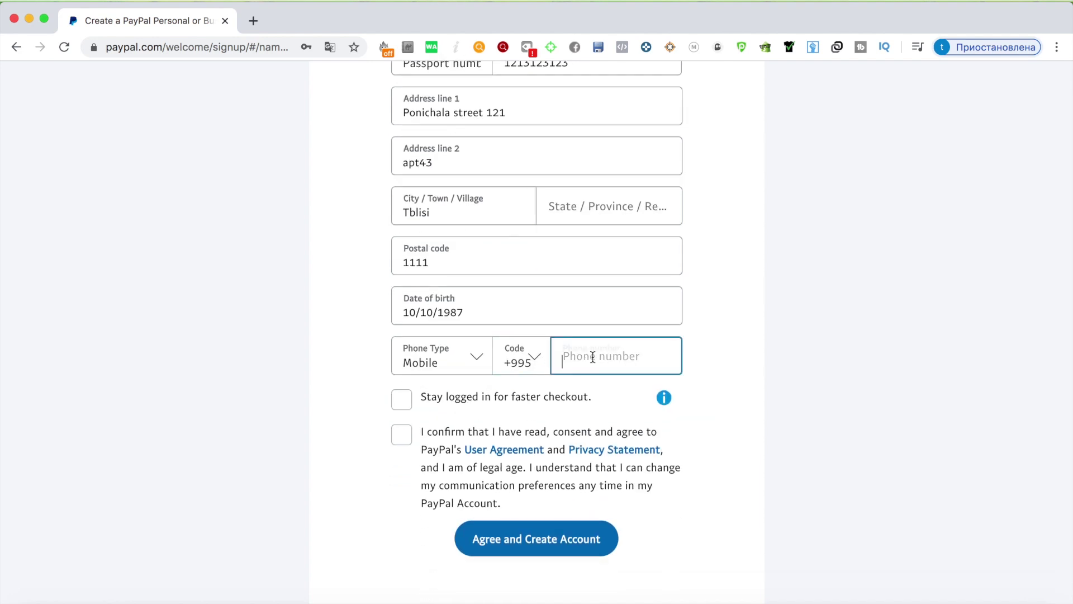
{"action": "left_click", "coordinate": [702, 342]}
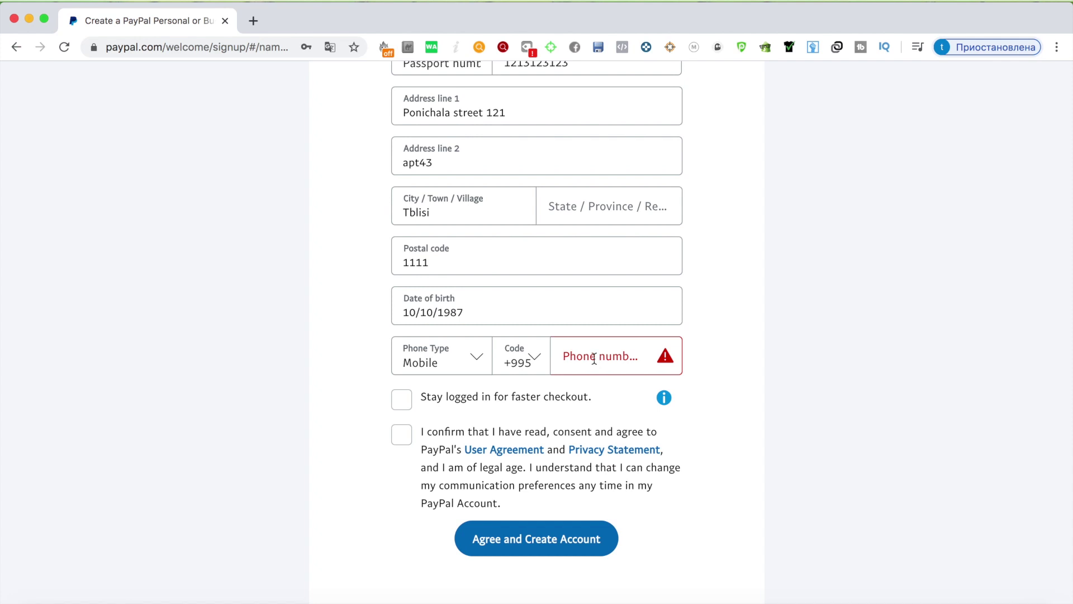
{"action": "left_click", "coordinate": [594, 358]}
{"action": "left_click", "coordinate": [716, 337]}
{"action": "left_click", "coordinate": [590, 364]}
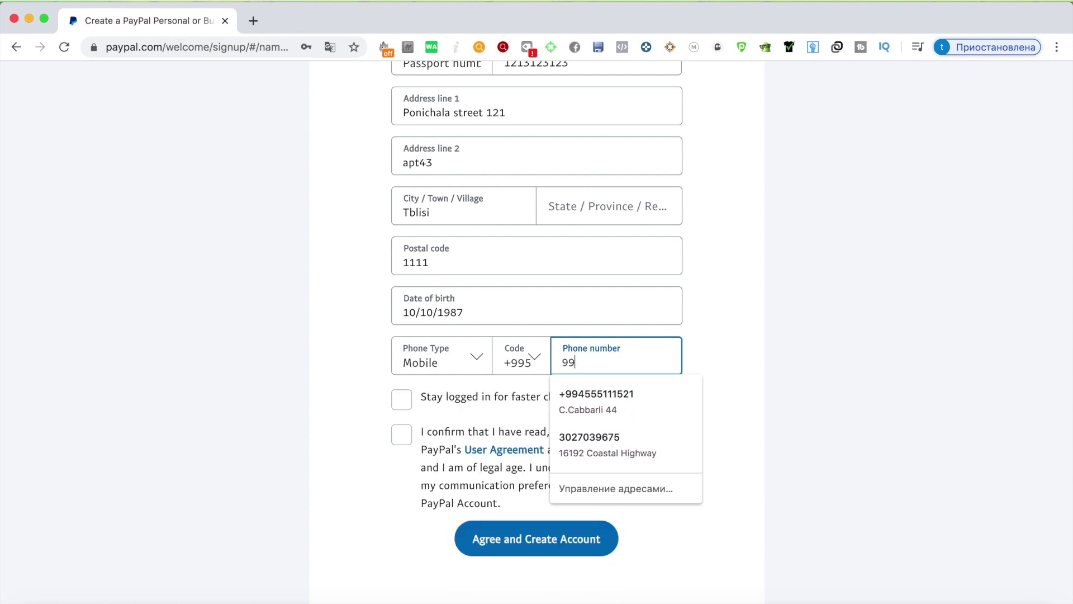
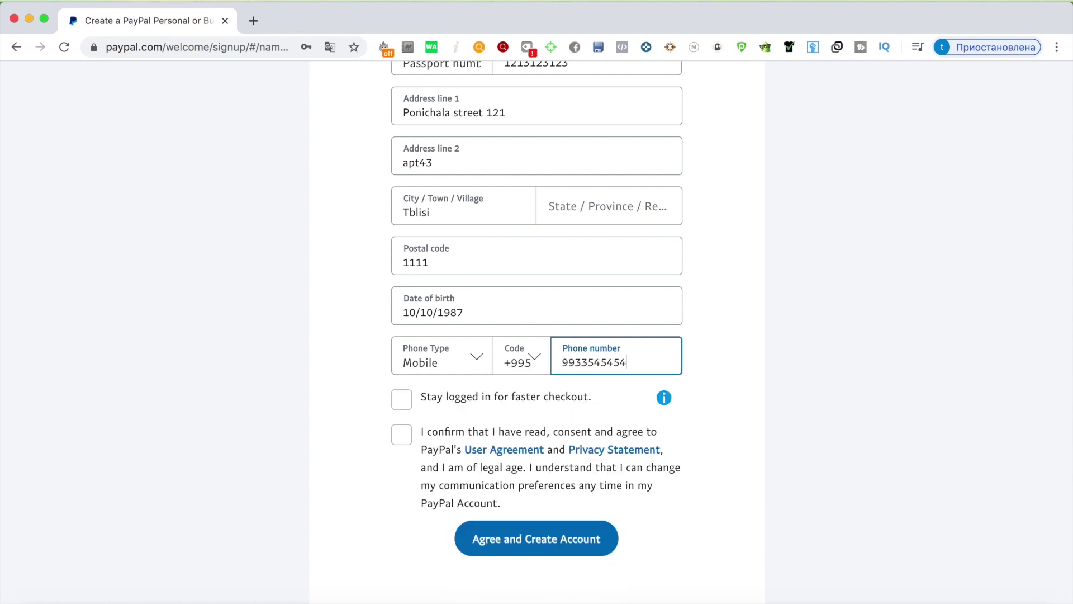
Step: Tick 'Stay logged in' and accept the User Agreement and Privacy Statement
{"action": "left_click", "coordinate": [722, 370]}
{"action": "left_click", "coordinate": [400, 400]}
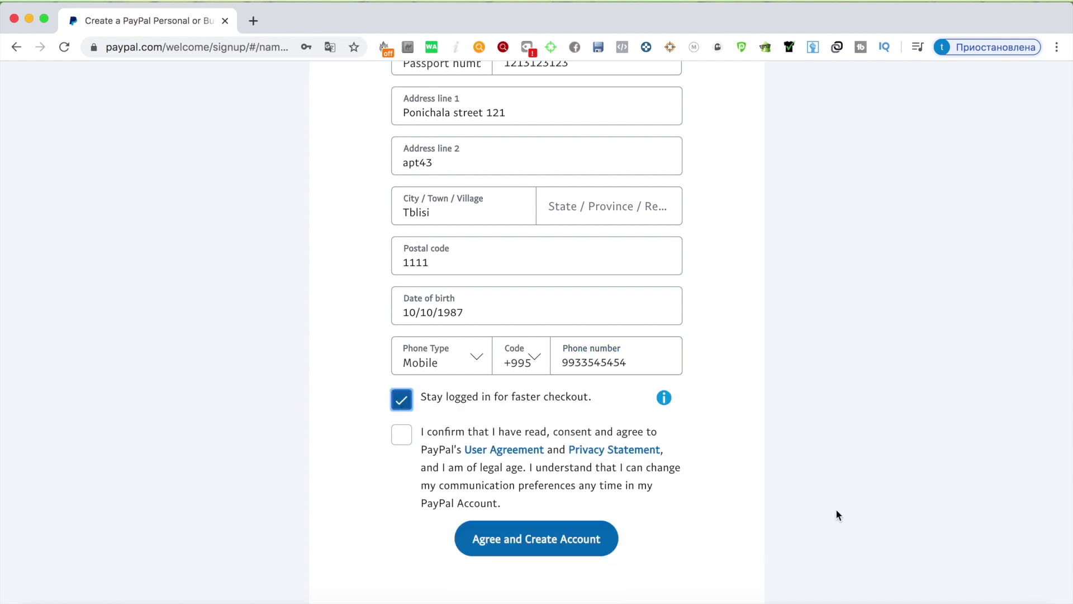
{"action": "left_click", "coordinate": [413, 441]}
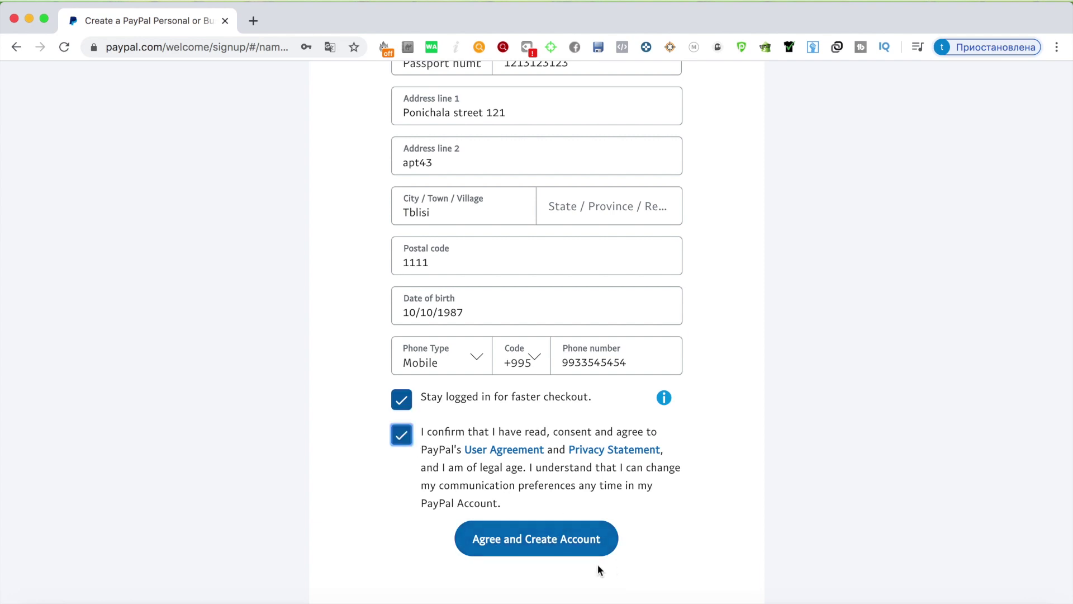
Step: Submit the form with 'Agree and Create Account' and wait while it processes
{"action": "left_click", "coordinate": [601, 550]}
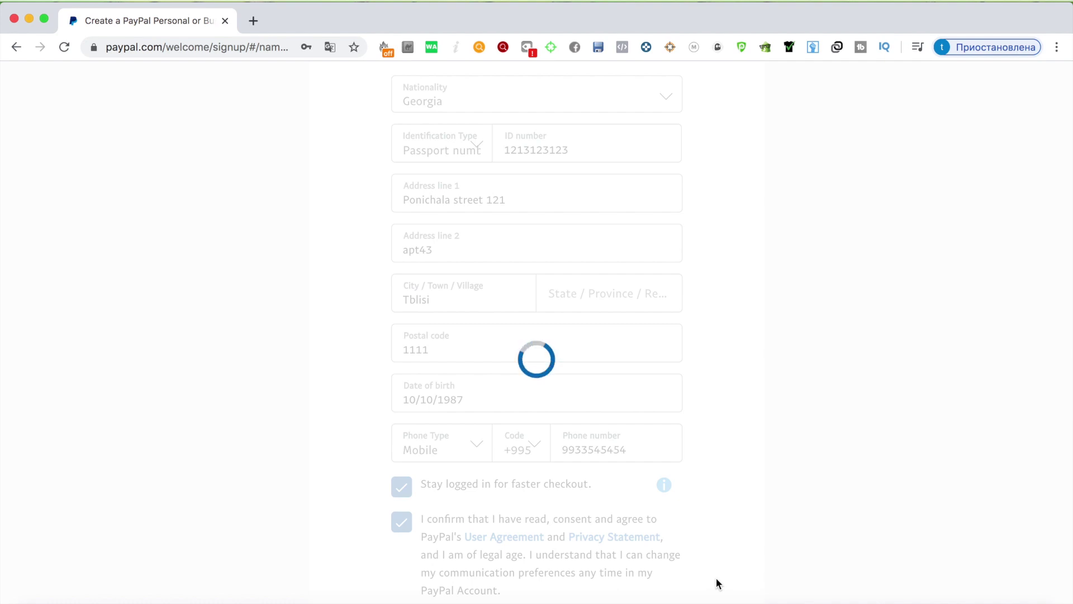
{"action": "scroll", "coordinate": [693, 458], "scroll_direction": "down", "scroll_amount": 3}
{"action": "scroll", "coordinate": [688, 422], "scroll_direction": "down", "scroll_amount": 1}
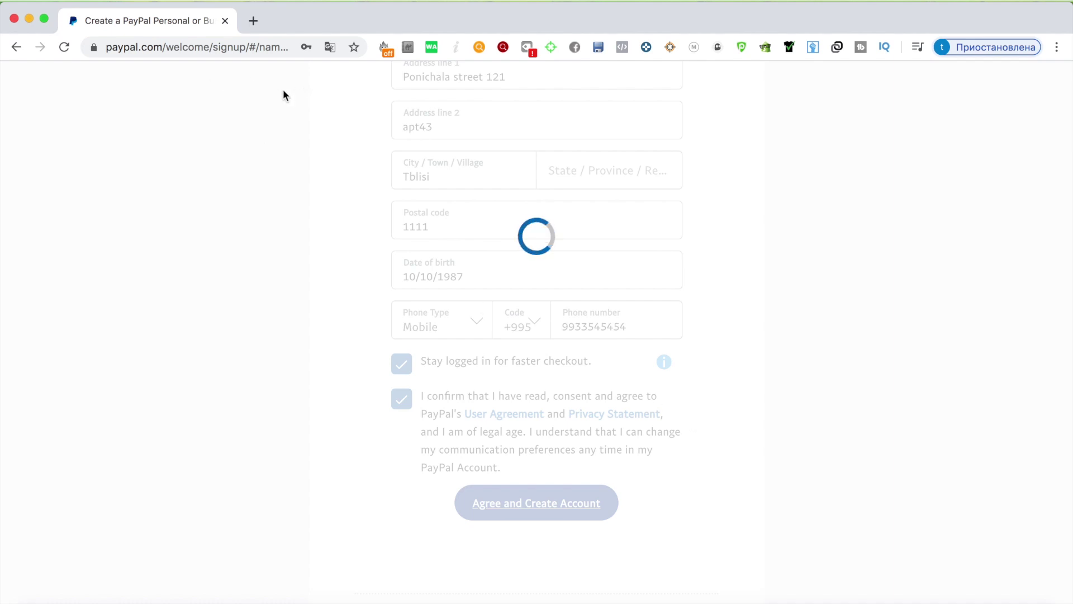
Step: Search Google for 'tbcbank' in a new tab and open the tbcbank.ge homepage
{"action": "left_click", "coordinate": [255, 25]}
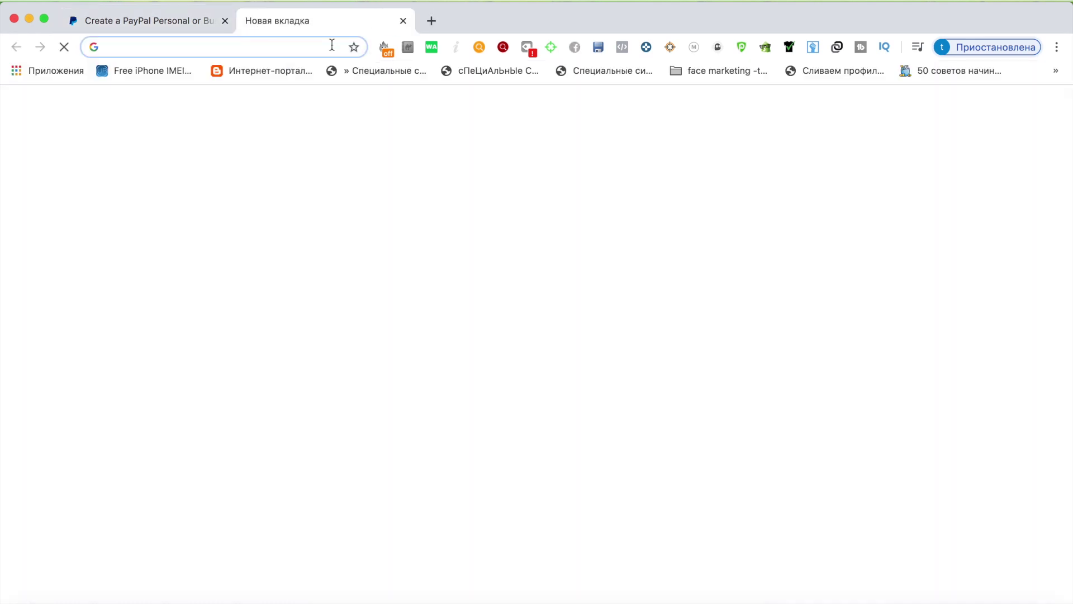
{"action": "type", "text": "tb"}
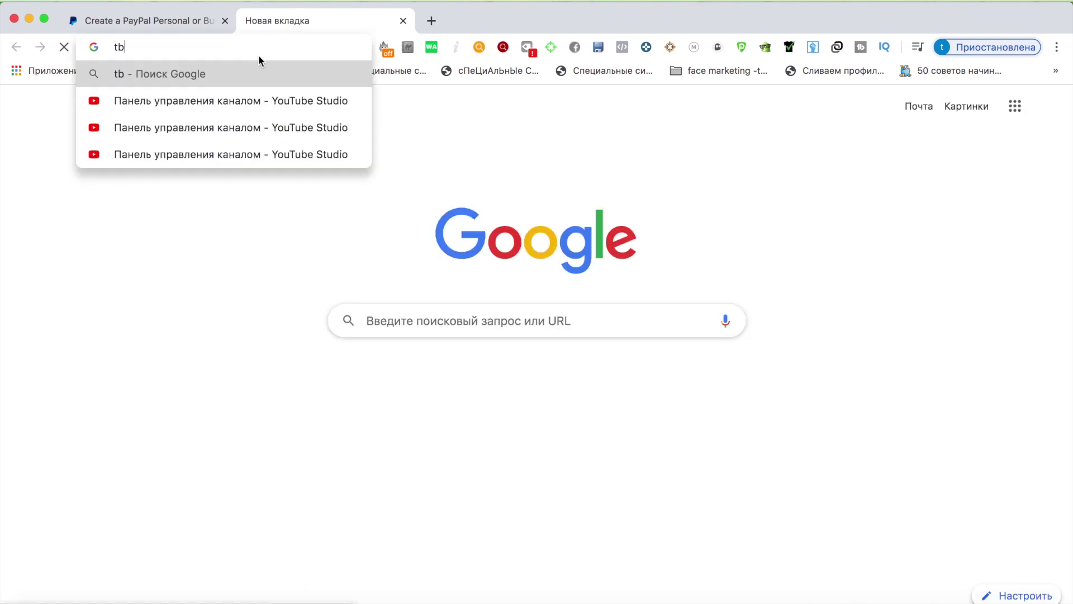
{"action": "type", "text": "cbank"}
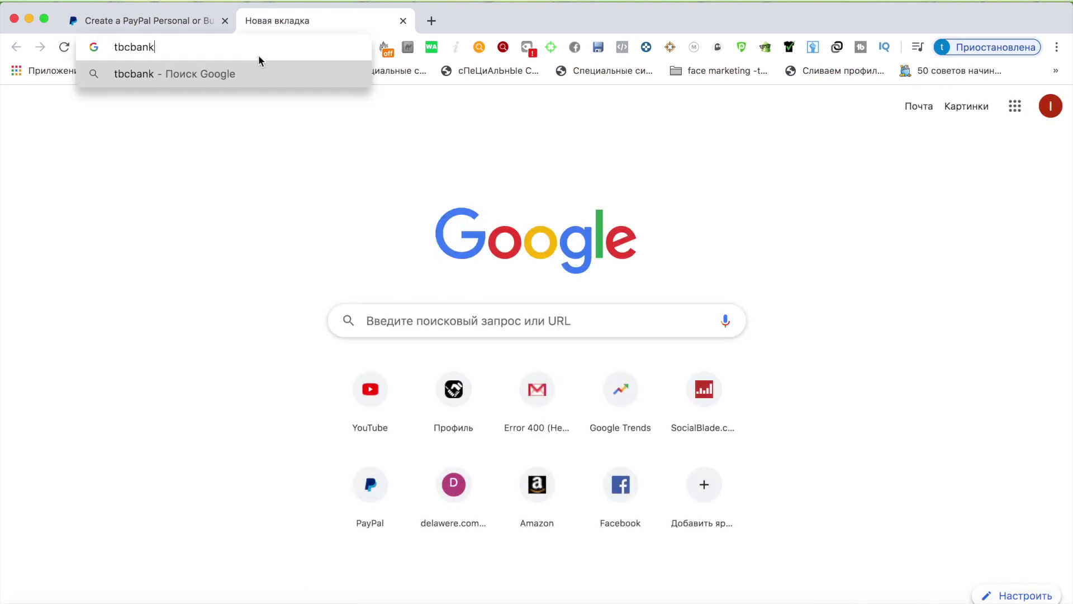
{"action": "key", "text": "Return"}
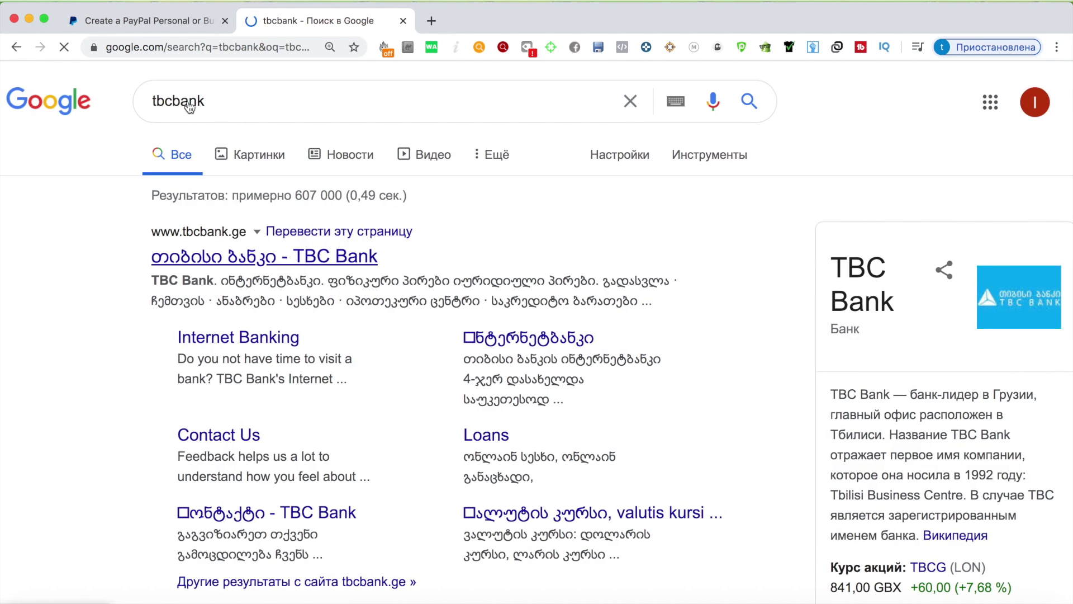
{"action": "left_click", "coordinate": [144, 20]}
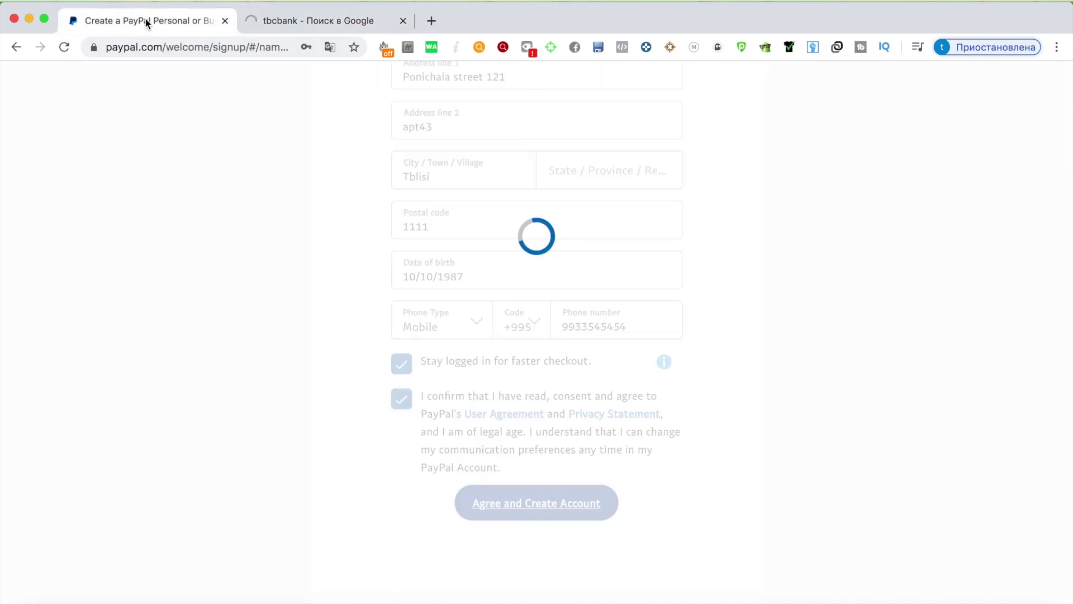
{"action": "left_click", "coordinate": [300, 26]}
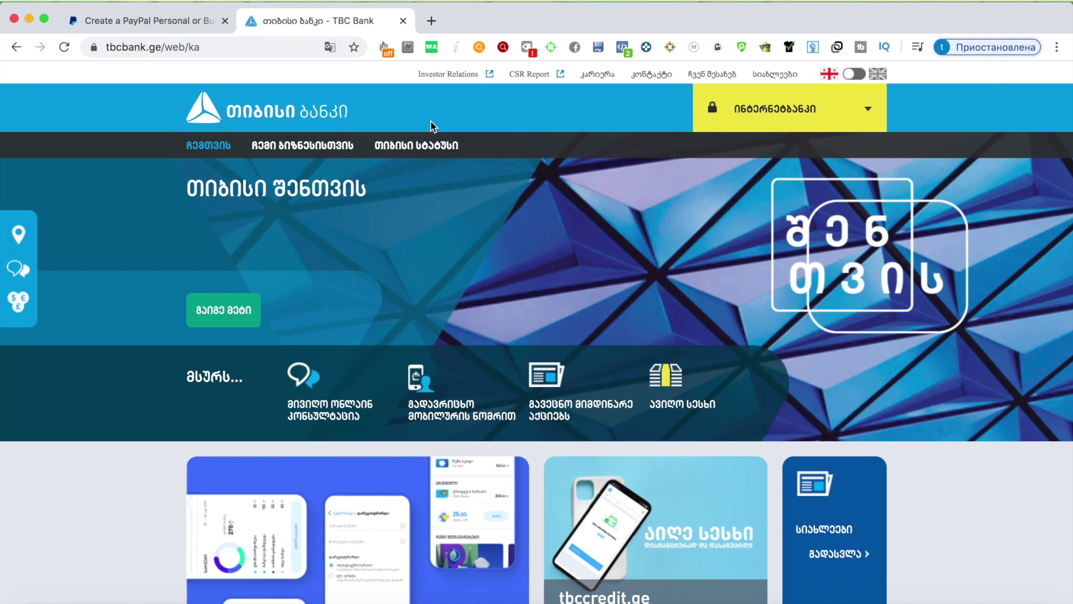
Step: Switch the TBC Bank site to English and browse its homepage
{"action": "left_click", "coordinate": [857, 79]}
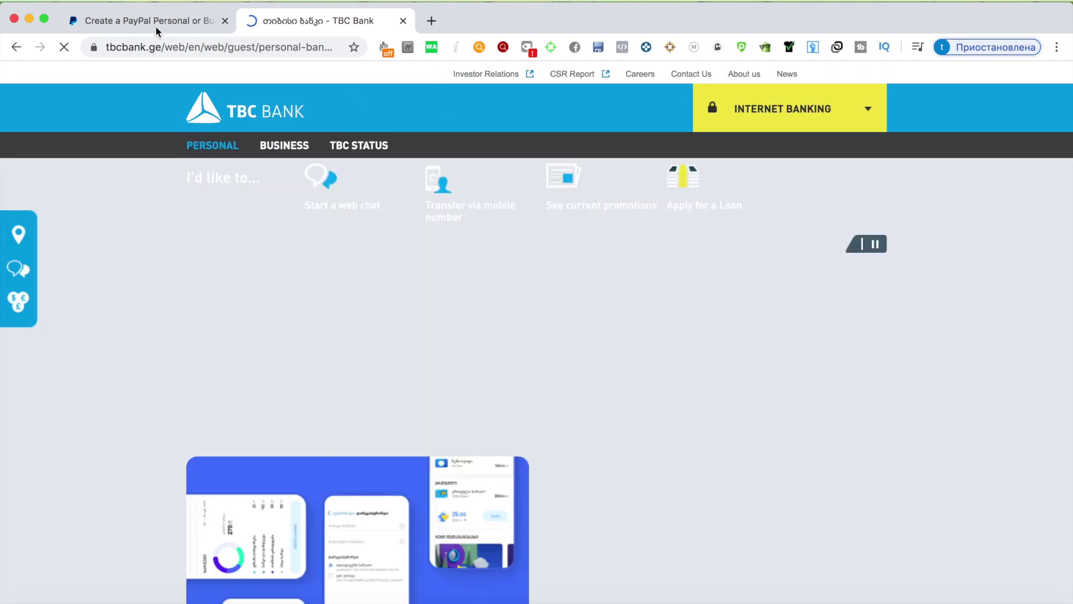
{"action": "left_click", "coordinate": [156, 25]}
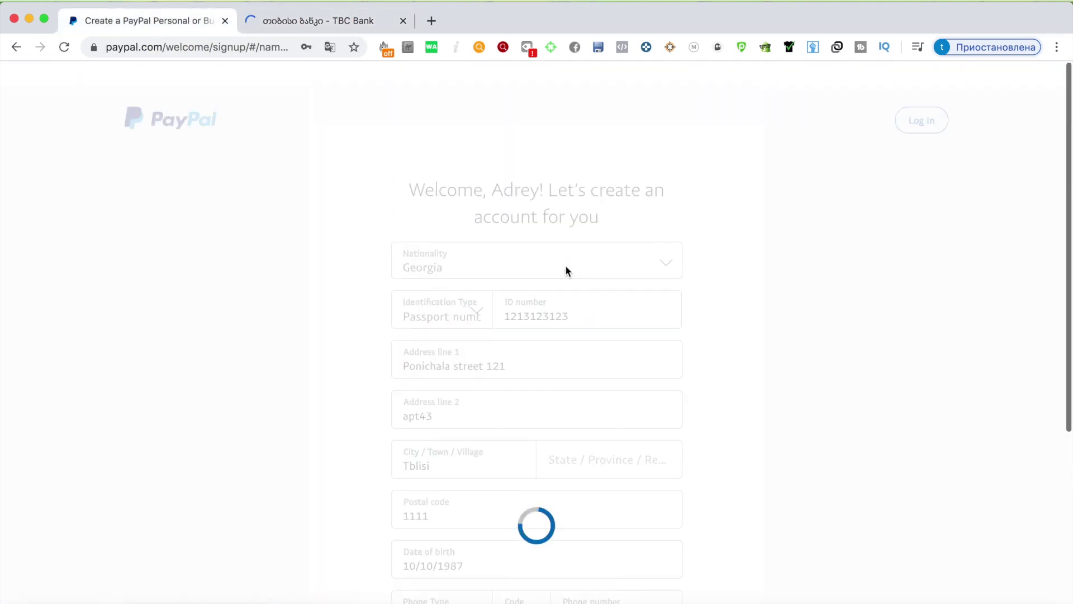
{"action": "left_click", "coordinate": [286, 21]}
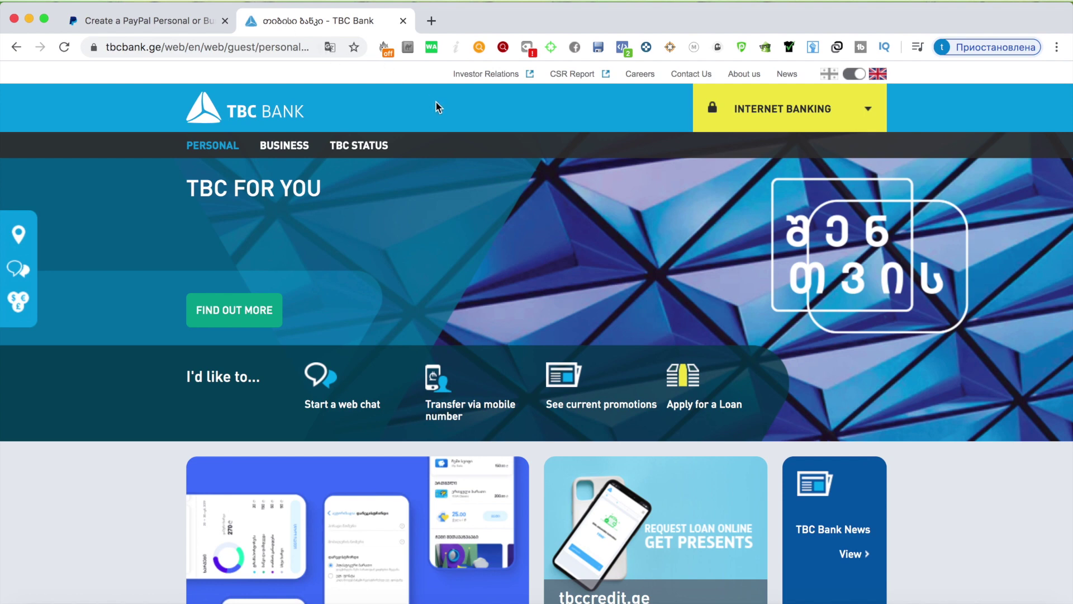
{"action": "scroll", "coordinate": [508, 166], "scroll_direction": "down", "scroll_amount": 4}
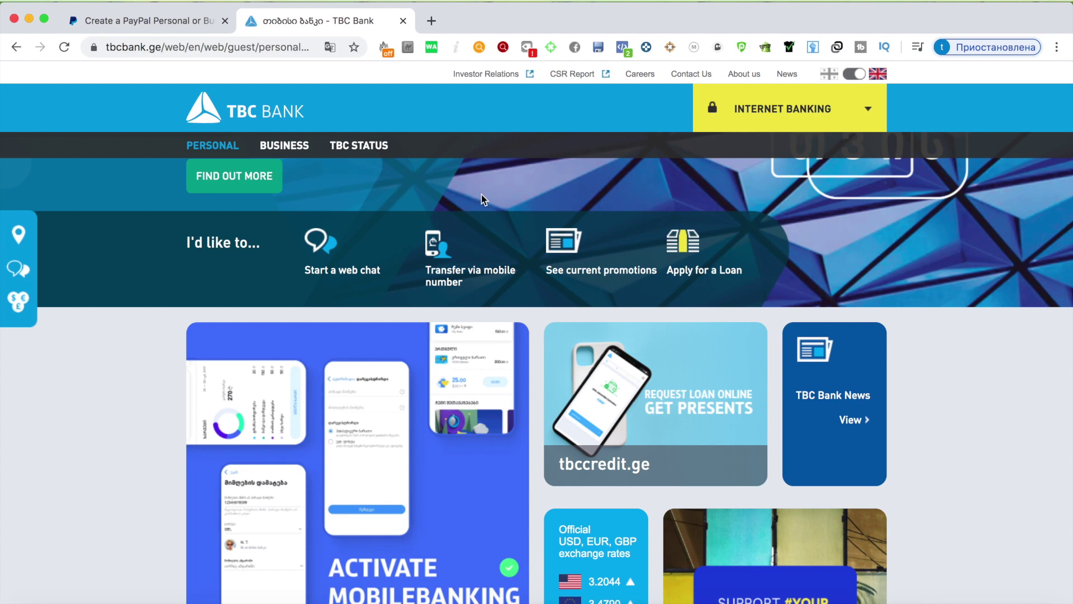
{"action": "scroll", "coordinate": [483, 194], "scroll_direction": "up", "scroll_amount": 5}
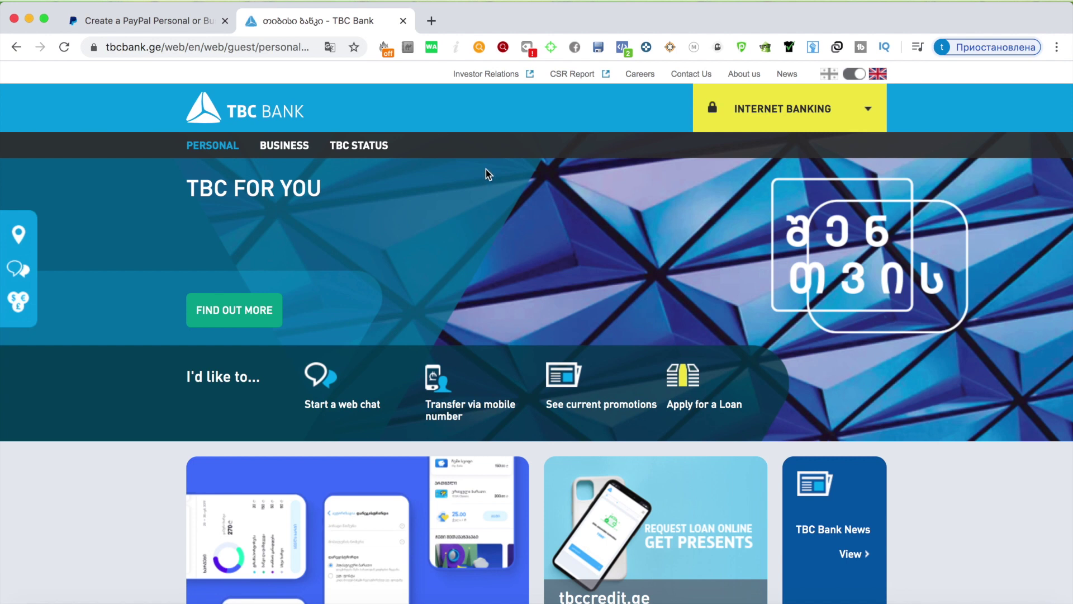
{"action": "scroll", "coordinate": [451, 200], "scroll_direction": "down", "scroll_amount": 10}
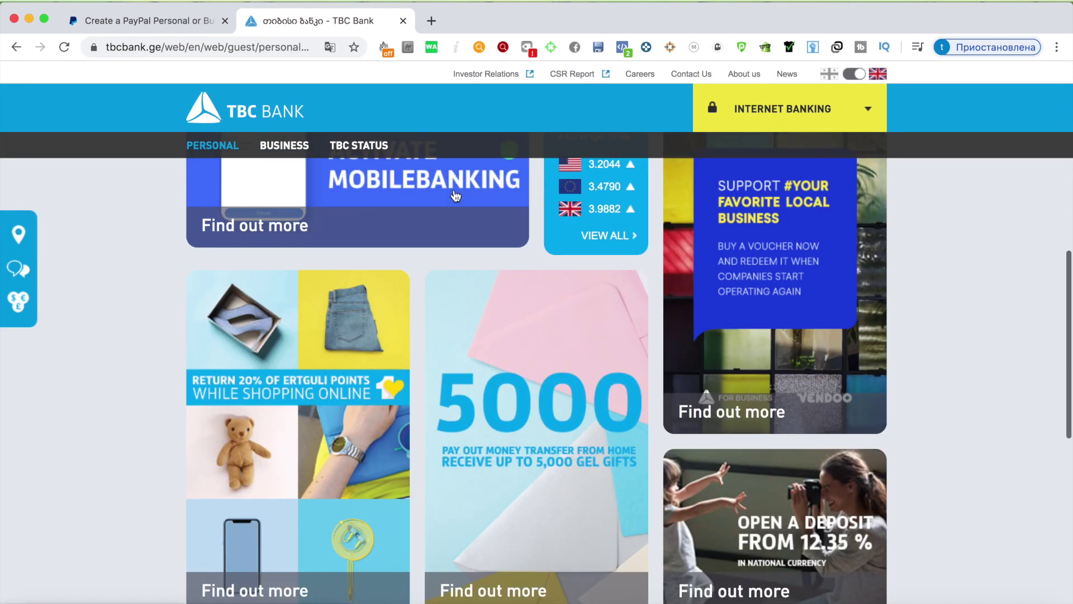
{"action": "scroll", "coordinate": [454, 196], "scroll_direction": "up", "scroll_amount": 10}
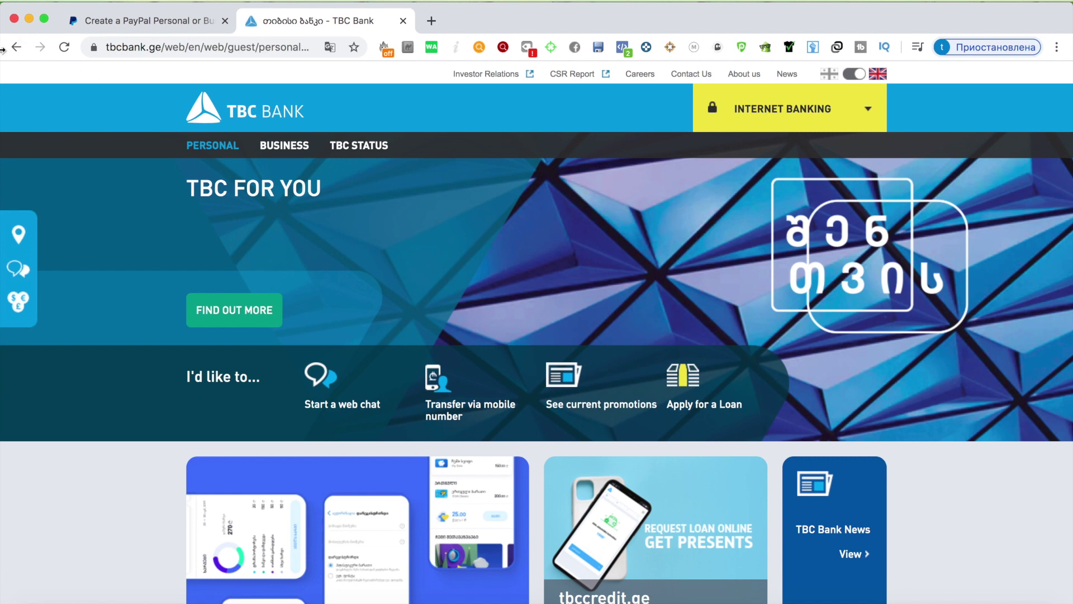
Step: Open TBC Bank's Personal section, then return to the PayPal signup form
{"action": "left_click", "coordinate": [116, 22]}
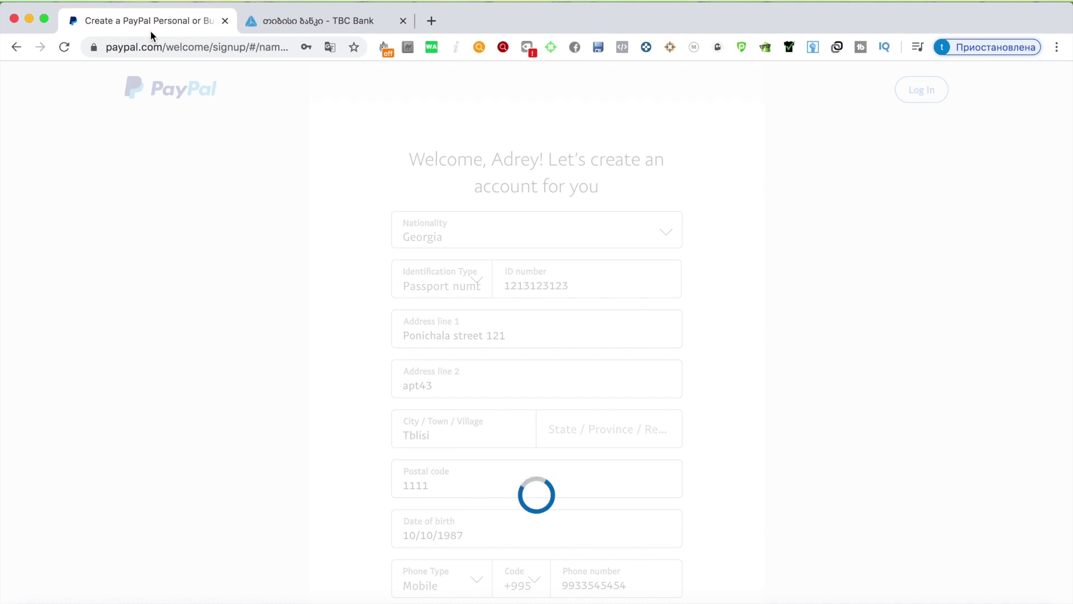
{"action": "left_click", "coordinate": [294, 26]}
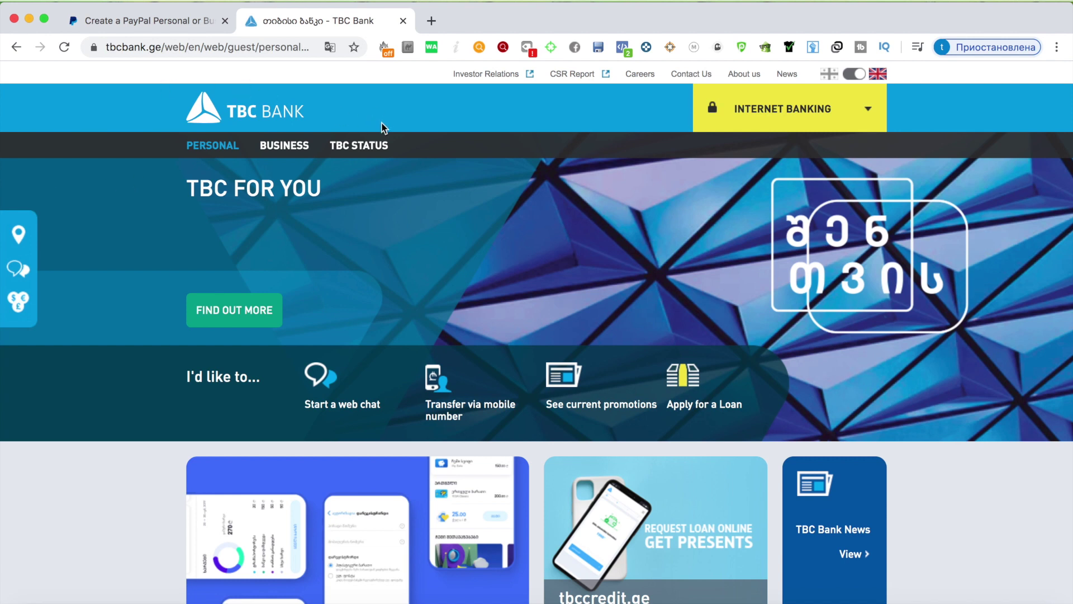
{"action": "scroll", "coordinate": [392, 137], "scroll_direction": "down", "scroll_amount": 6}
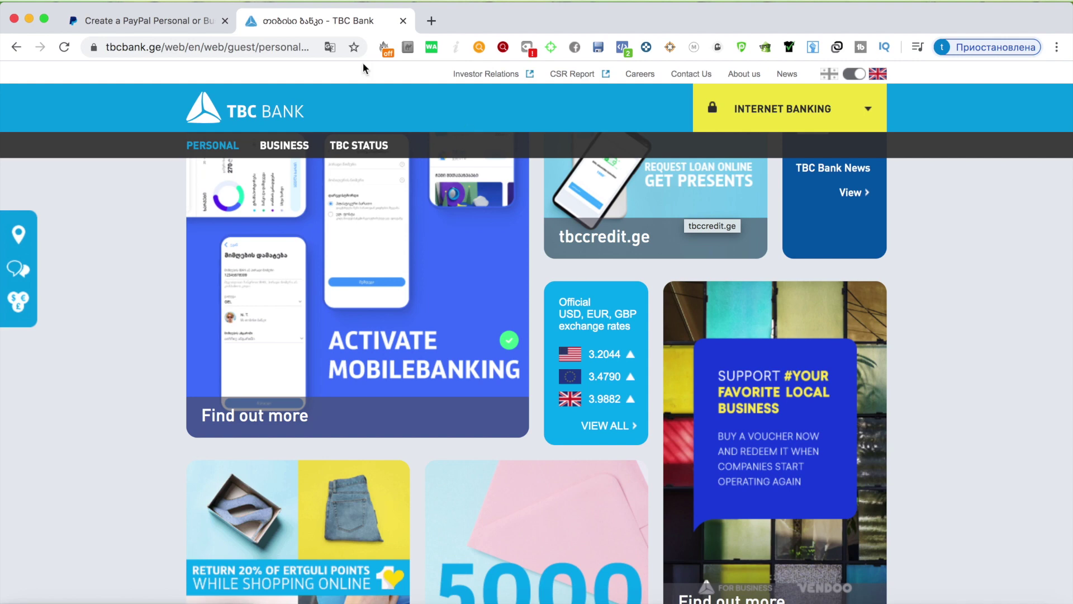
{"action": "left_click", "coordinate": [213, 145]}
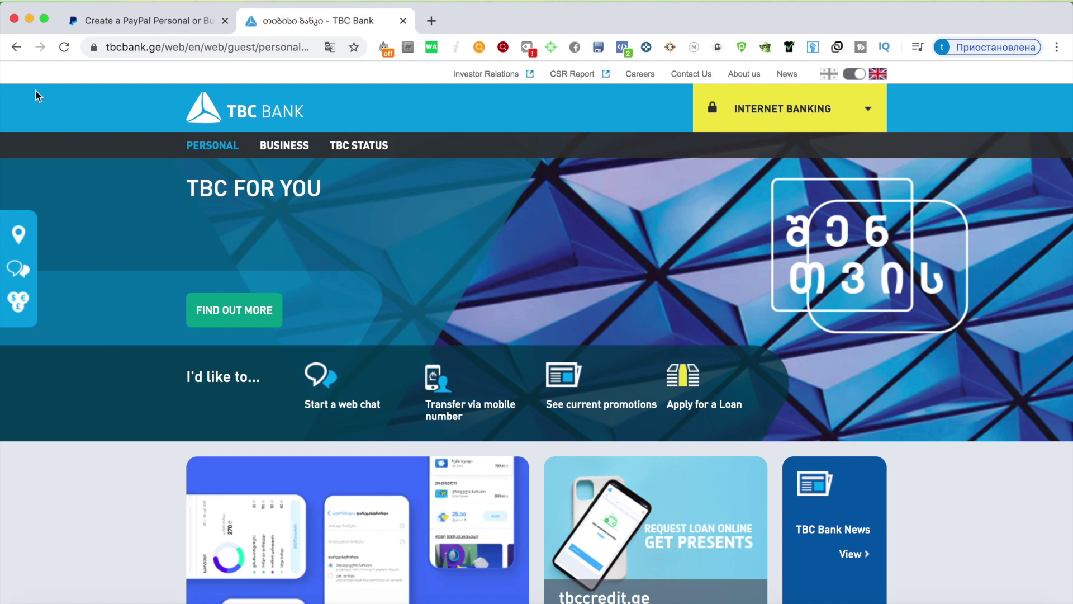
{"action": "left_click", "coordinate": [123, 20]}
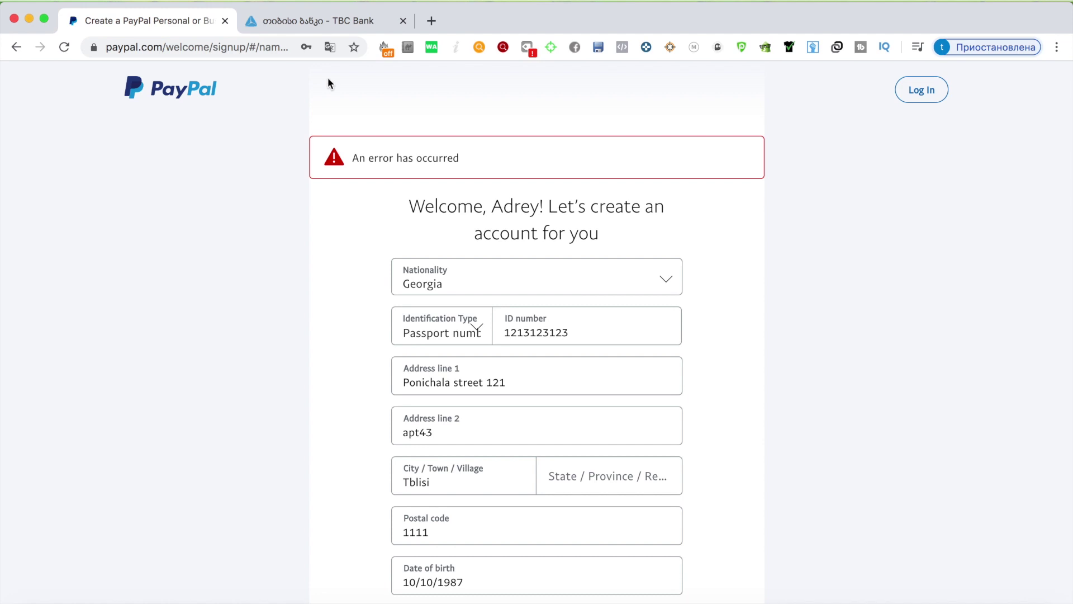
Step: Replace the phone number and postal code with corrected values
{"action": "scroll", "coordinate": [471, 108], "scroll_direction": "down", "scroll_amount": 4}
{"action": "scroll", "coordinate": [570, 352], "scroll_direction": "down", "scroll_amount": 2}
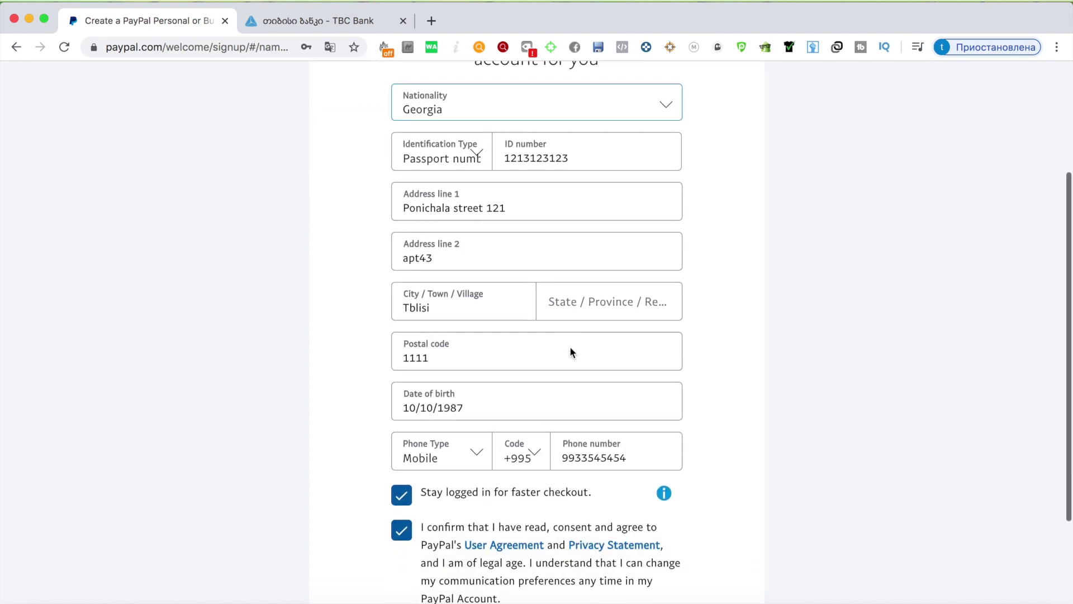
{"action": "left_click", "coordinate": [632, 459]}
{"action": "key", "text": "BackSpace"}
{"action": "key", "text": "BackSpace"}
{"action": "key", "text": "BackSpace"}
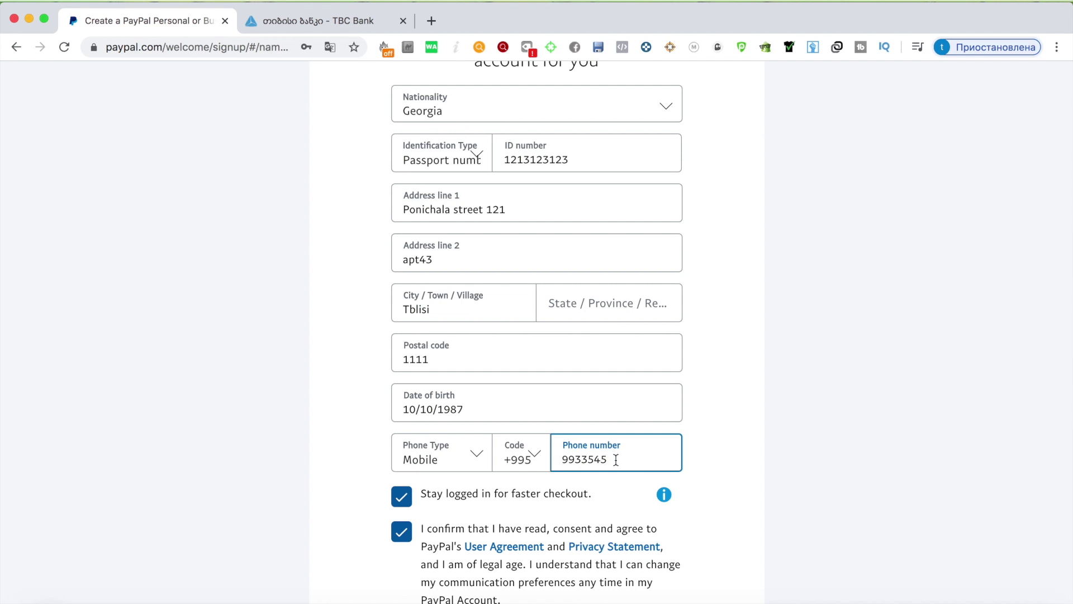
{"action": "double_click", "coordinate": [616, 459]}
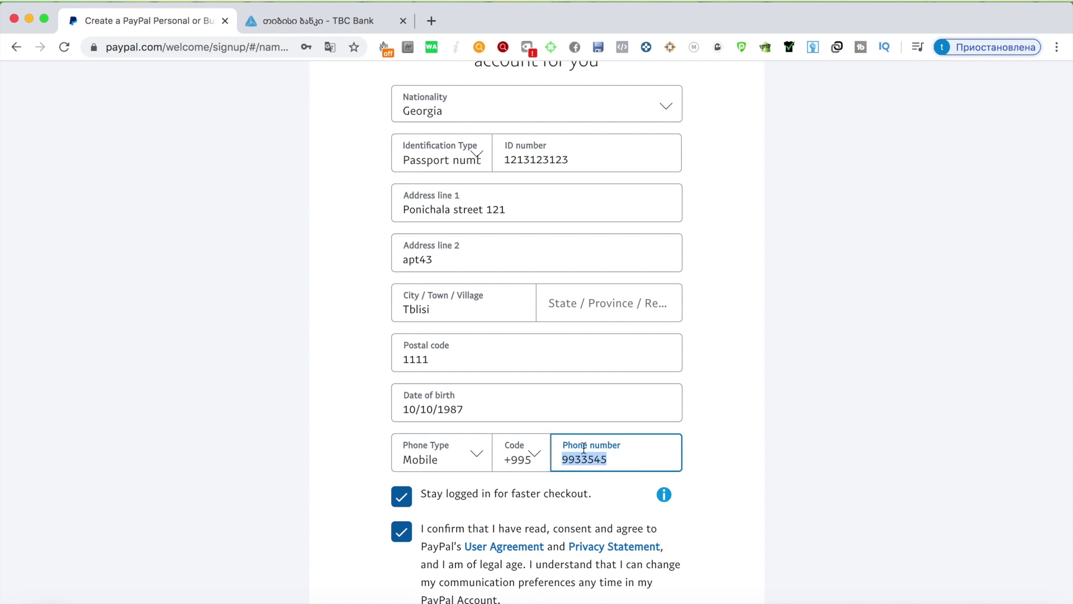
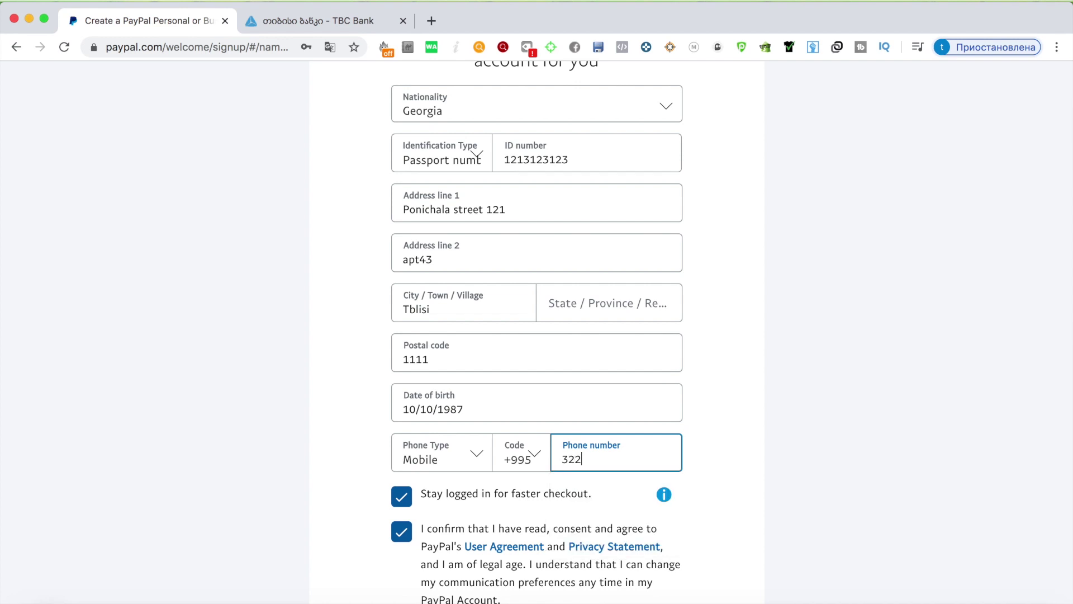
{"action": "left_click", "coordinate": [480, 359]}
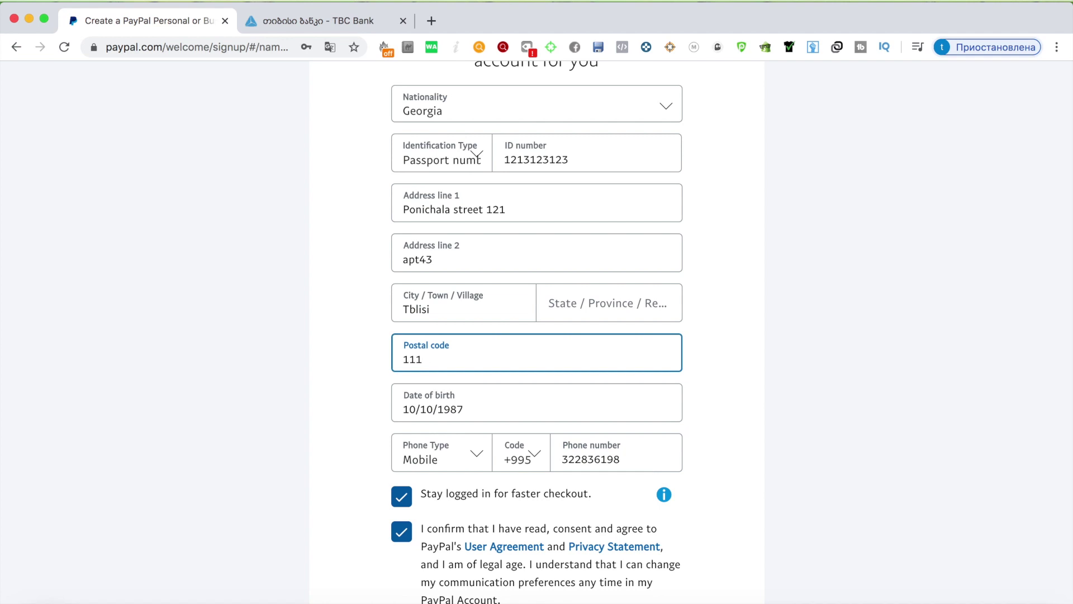
{"action": "key", "text": "BackSpace"}
{"action": "key", "text": "BackSpace"}
{"action": "key", "text": "BackSpace"}
{"action": "type", "text": "000"}
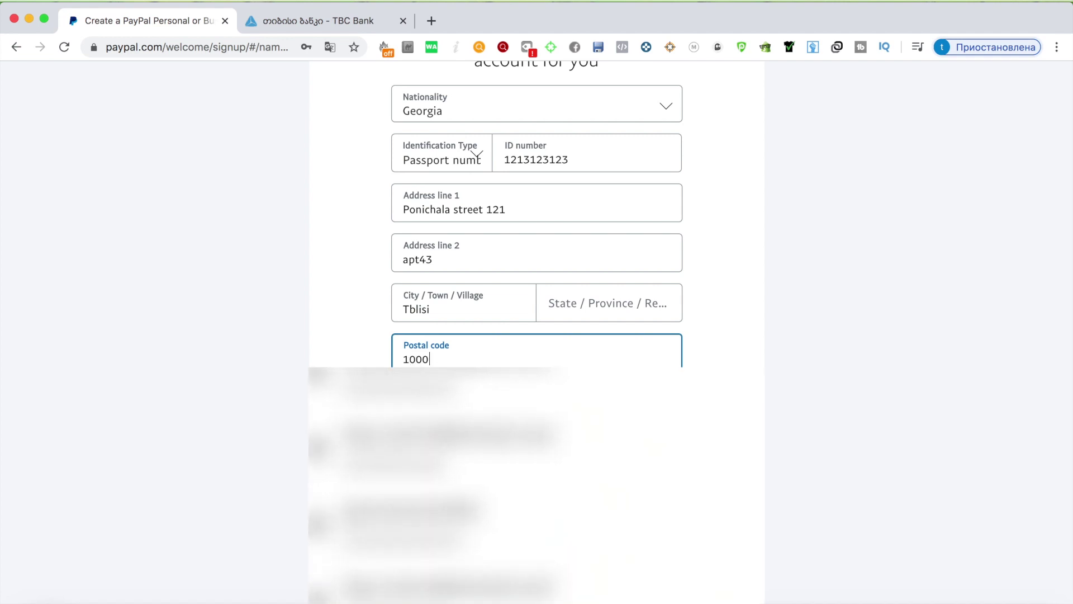
{"action": "left_click", "coordinate": [699, 300]}
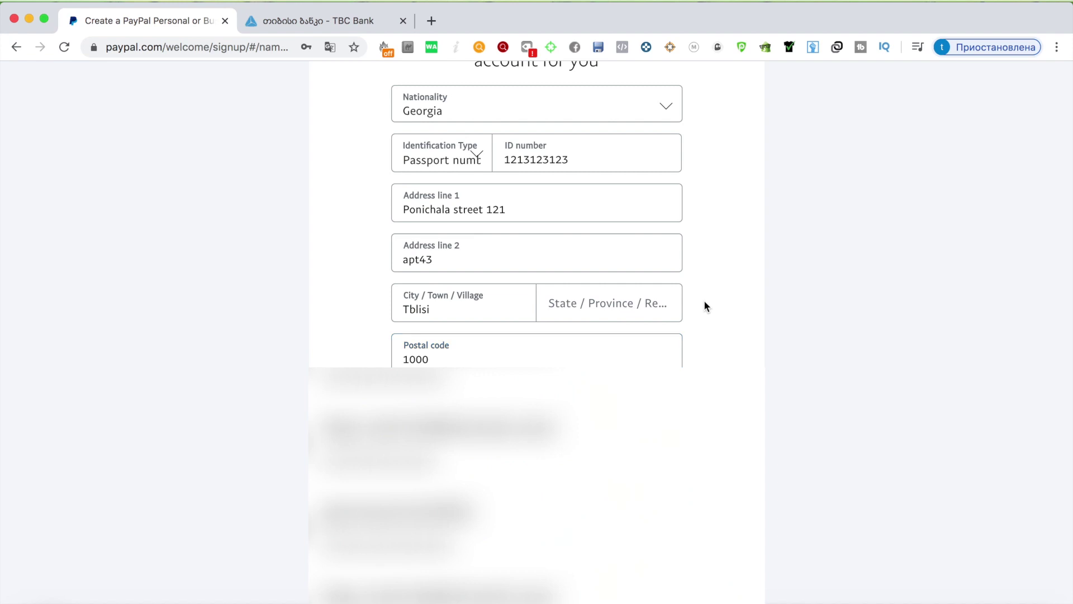
Step: Correct the first address line and ID number, then agree and create the account
{"action": "scroll", "coordinate": [635, 360], "scroll_direction": "down", "scroll_amount": 1}
{"action": "scroll", "coordinate": [635, 361], "scroll_direction": "up", "scroll_amount": 3}
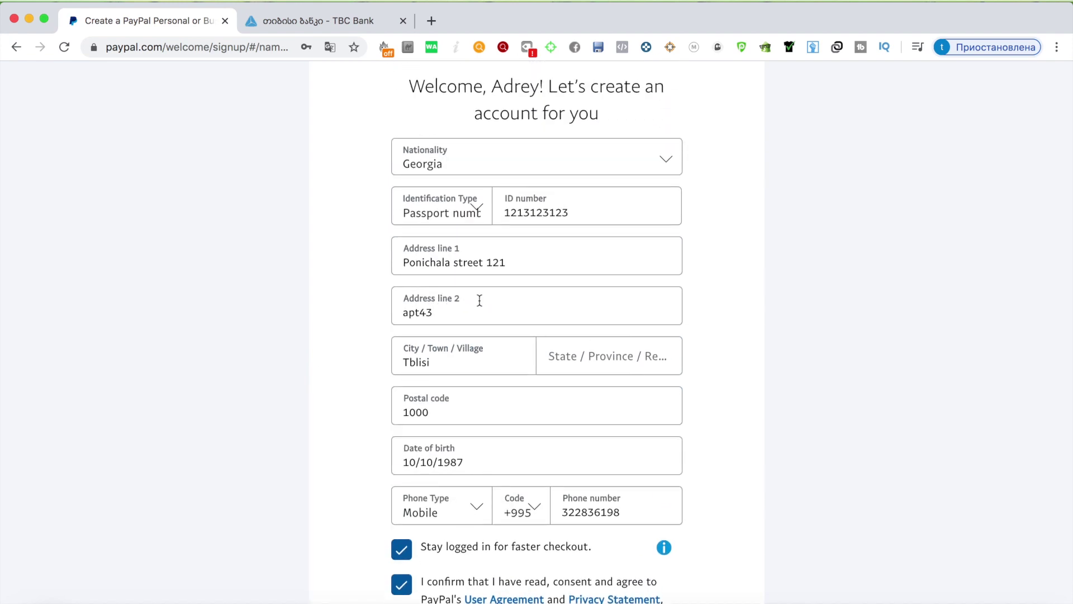
{"action": "left_click", "coordinate": [515, 263]}
{"action": "key", "text": "BackSpace"}
{"action": "key", "text": "BackSpace"}
{"action": "key", "text": "BackSpace"}
{"action": "type", "text": "43"}
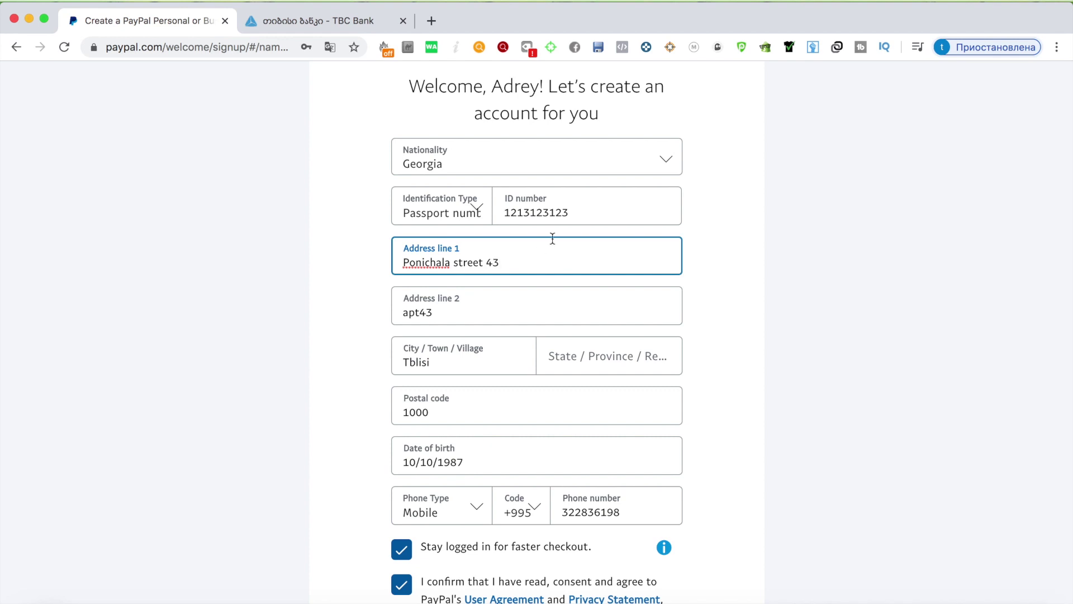
{"action": "left_click", "coordinate": [641, 222]}
{"action": "key", "text": "BackSpace"}
{"action": "key", "text": "BackSpace"}
{"action": "key", "text": "BackSpace"}
{"action": "key", "text": "BackSpace"}
{"action": "key", "text": "BackSpace"}
{"action": "key", "text": "BackSpace"}
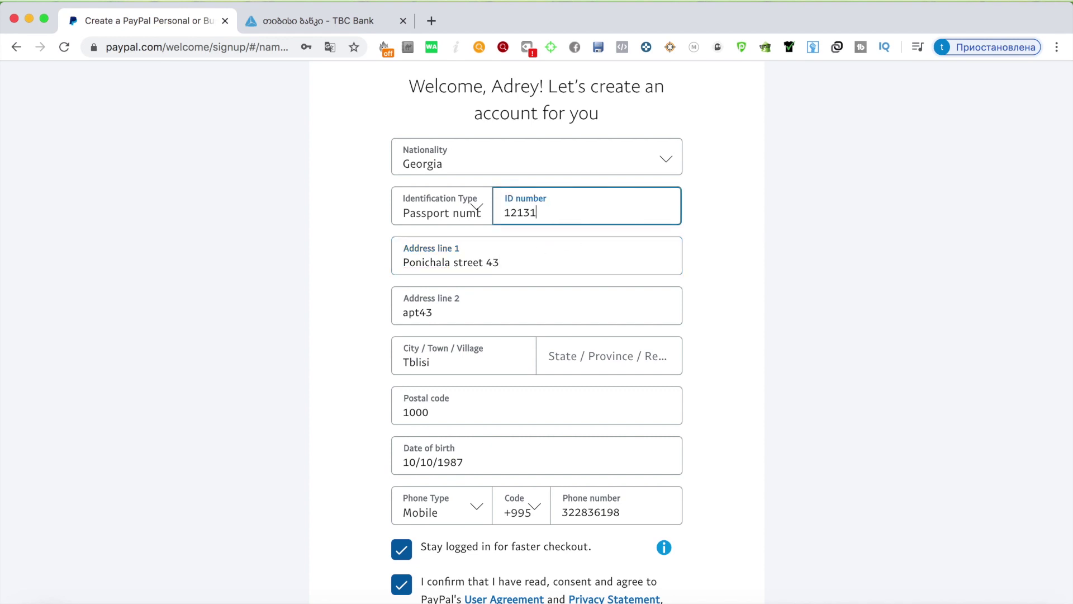
{"action": "type", "text": "0000"}
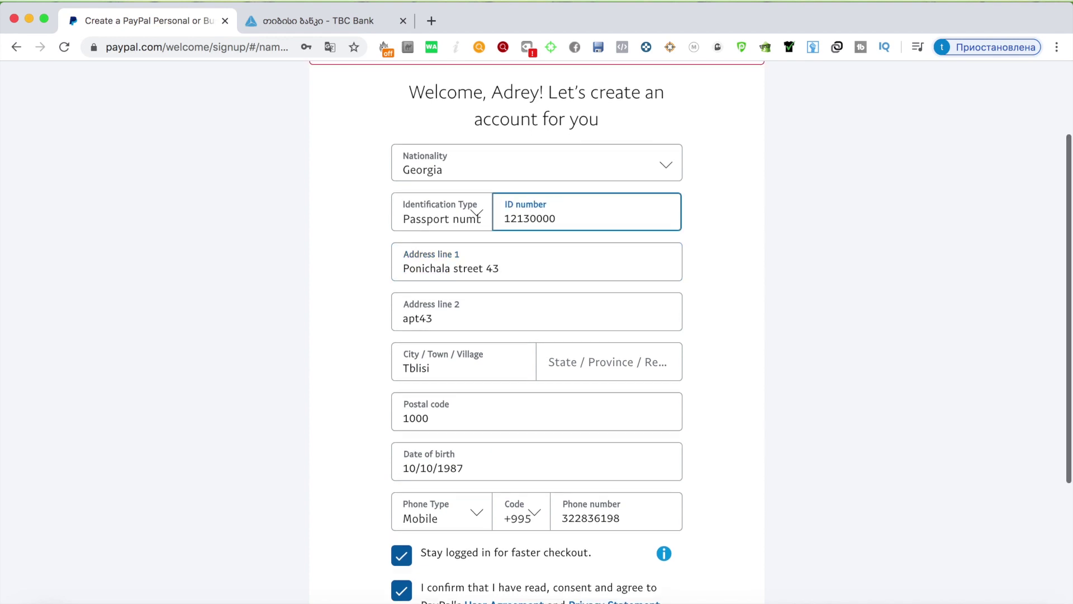
{"action": "scroll", "coordinate": [612, 291], "scroll_direction": "down", "scroll_amount": 5}
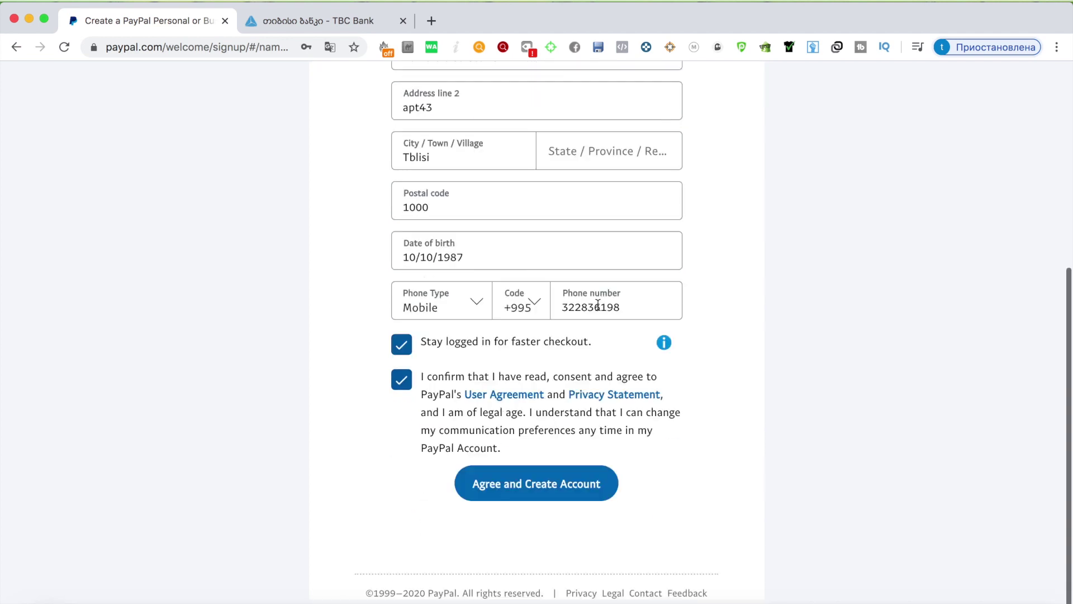
{"action": "left_click", "coordinate": [565, 491]}
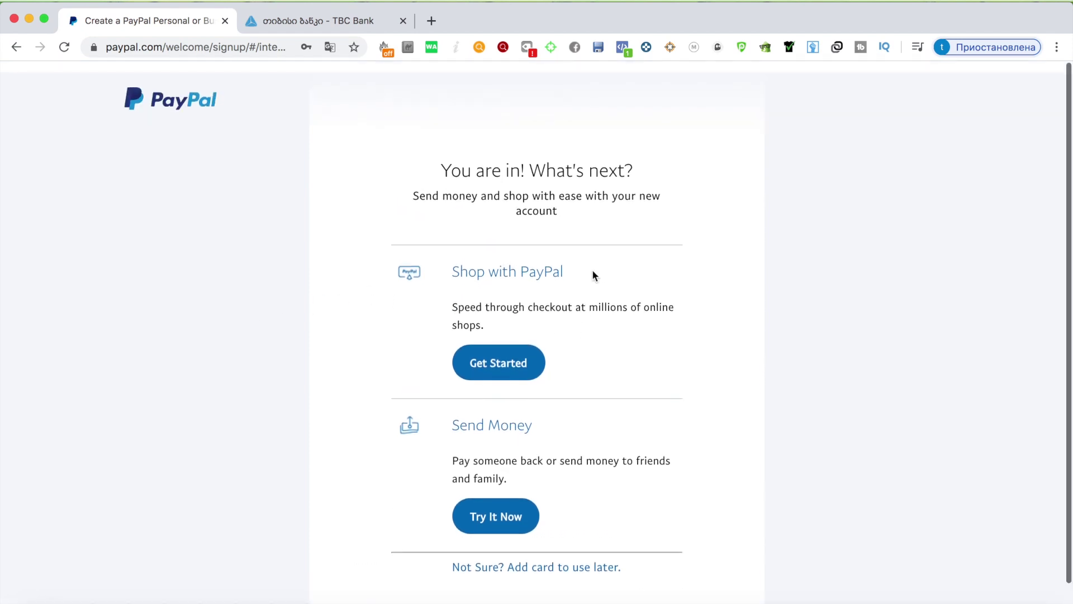
Step: Choose Try It Now under Send Money and skip card linking with Link card later
{"action": "scroll", "coordinate": [594, 275], "scroll_direction": "down", "scroll_amount": 1}
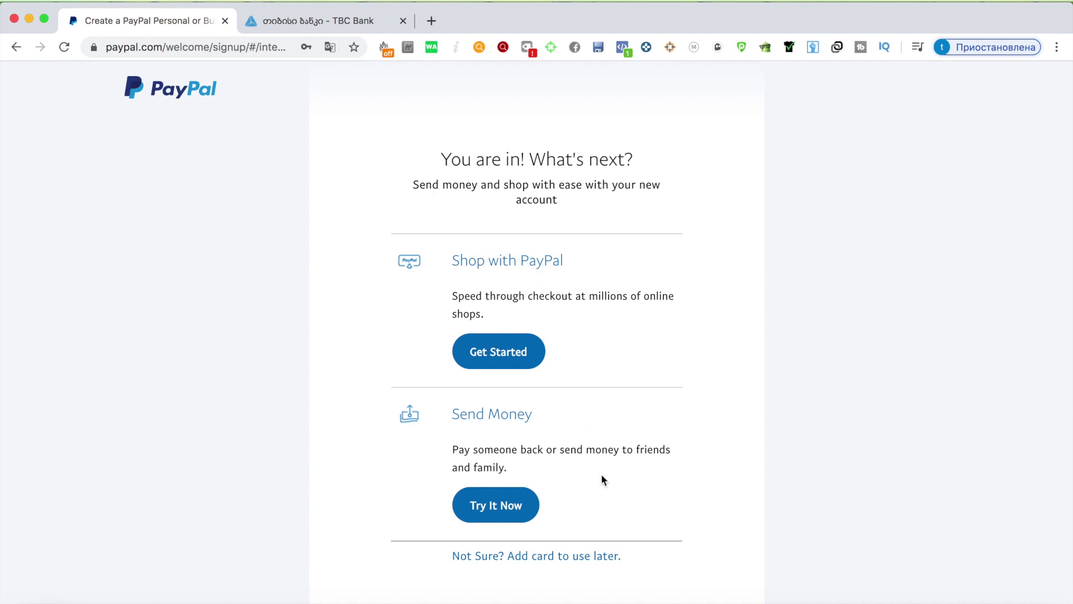
{"action": "left_click", "coordinate": [505, 506]}
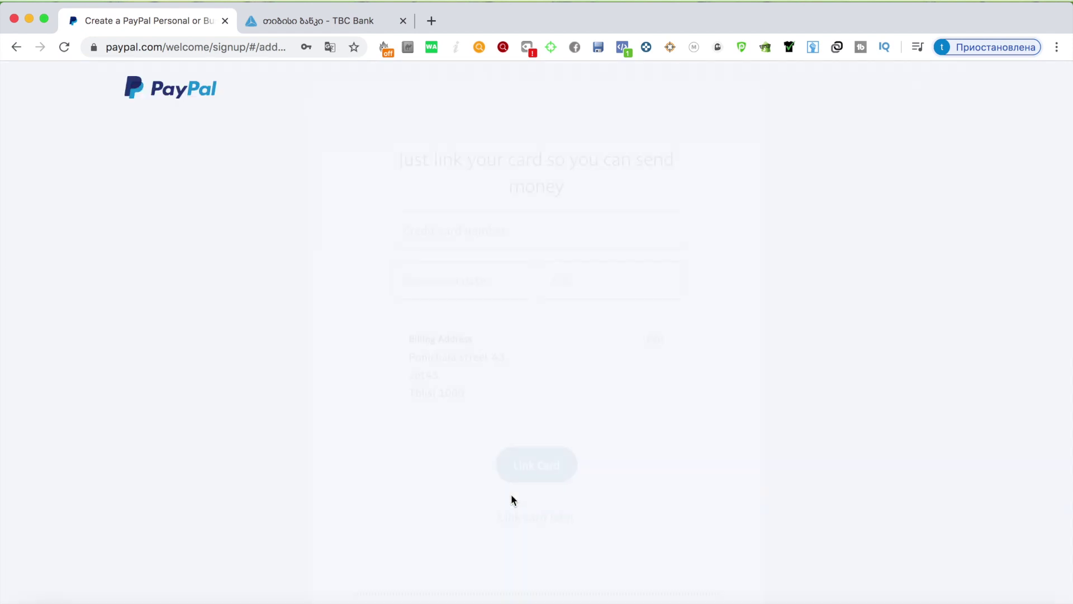
{"action": "left_click", "coordinate": [548, 523]}
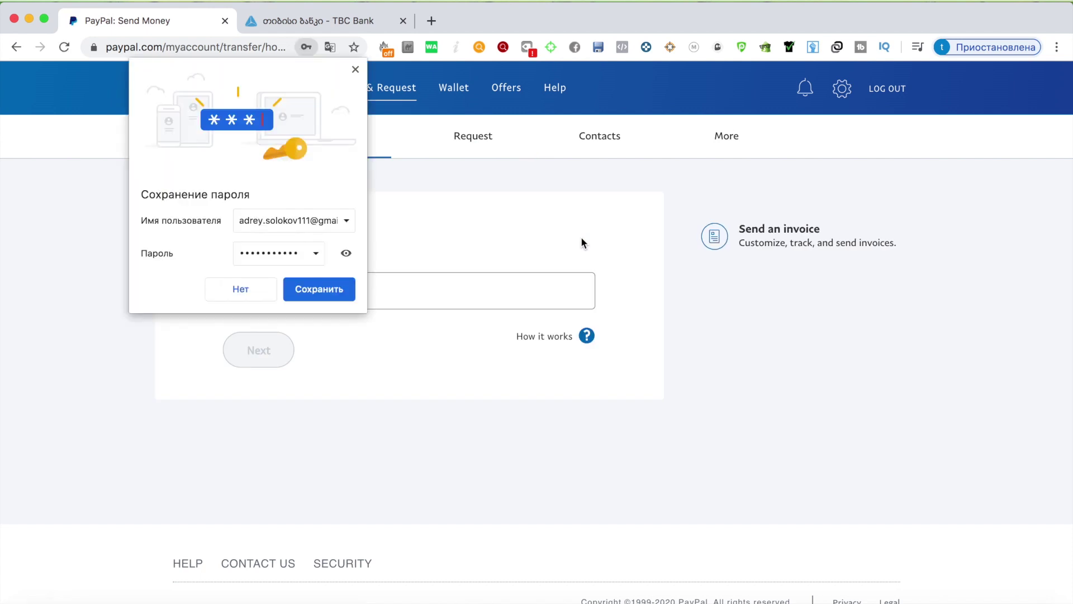
Step: Check the TBC Bank tab twice, then go to the PayPal Wallet page
{"action": "left_click", "coordinate": [332, 291]}
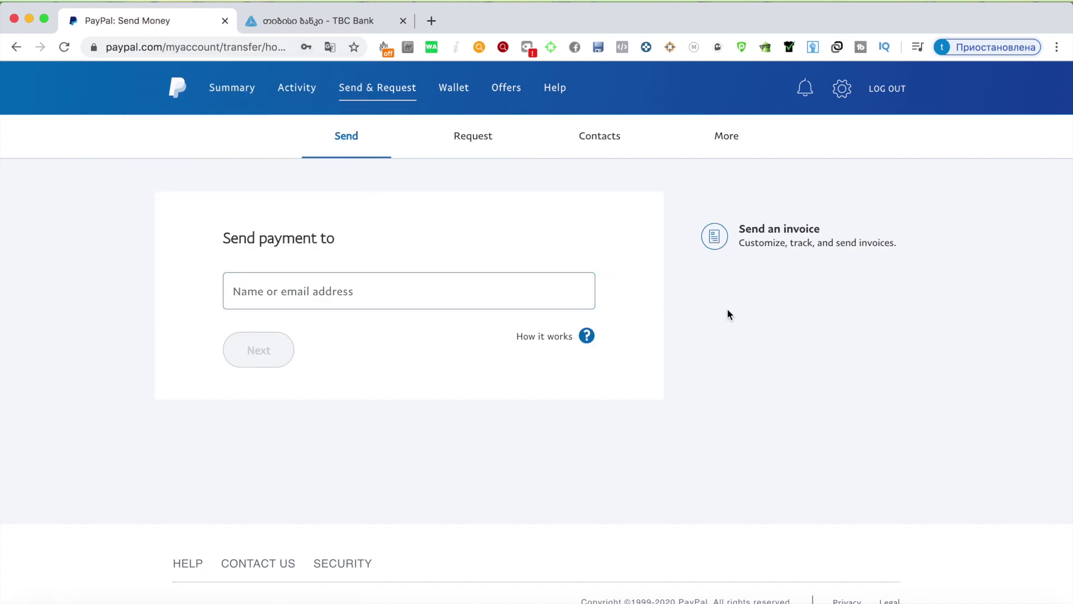
{"action": "left_click", "coordinate": [394, 287]}
{"action": "left_click", "coordinate": [324, 20]}
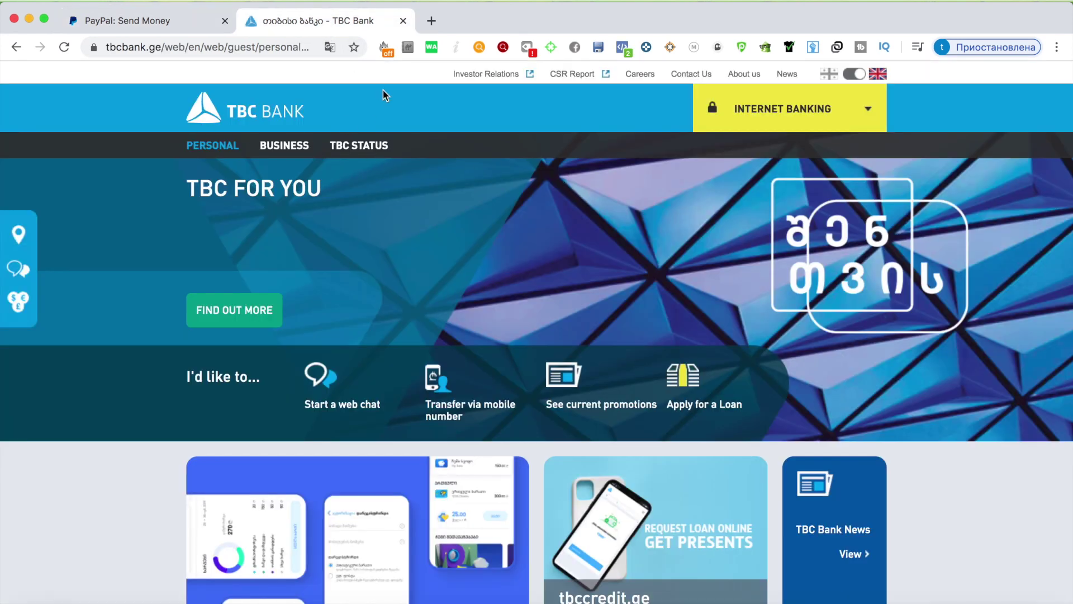
{"action": "left_click", "coordinate": [177, 22]}
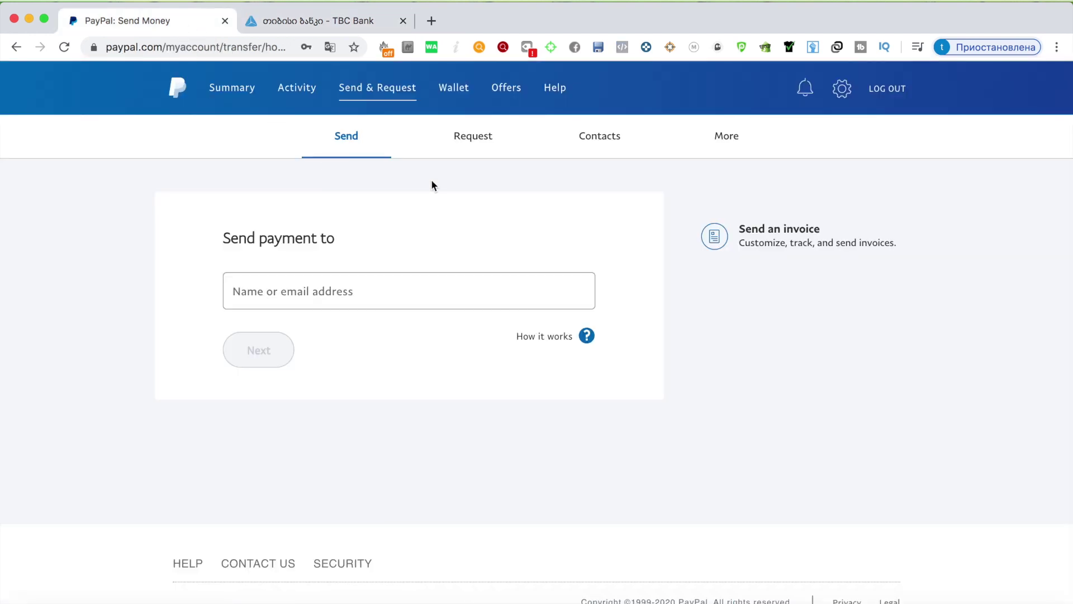
{"action": "left_click", "coordinate": [327, 19]}
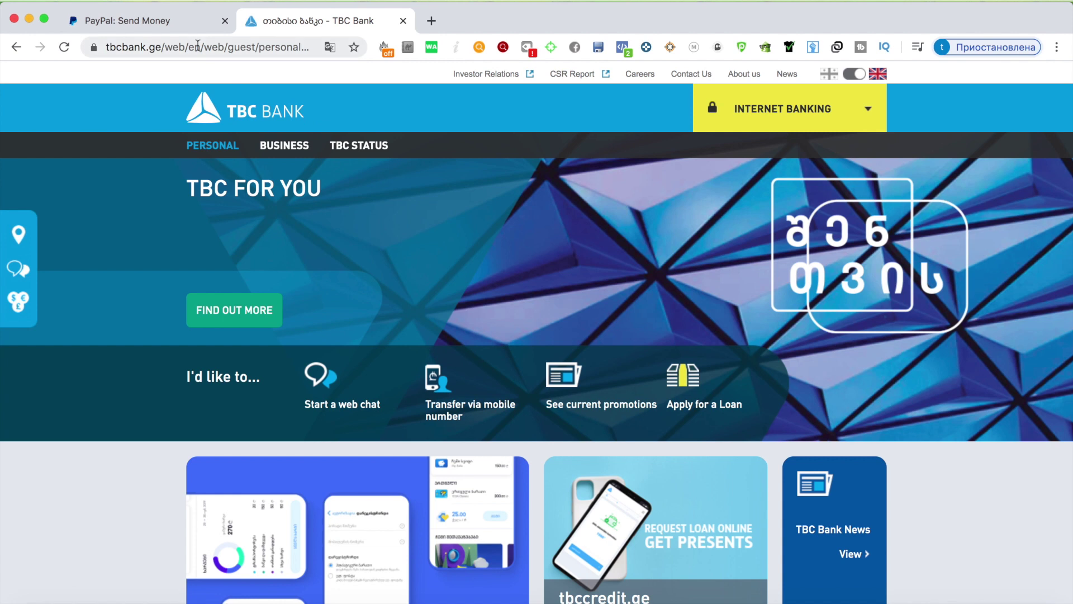
{"action": "left_click", "coordinate": [187, 23]}
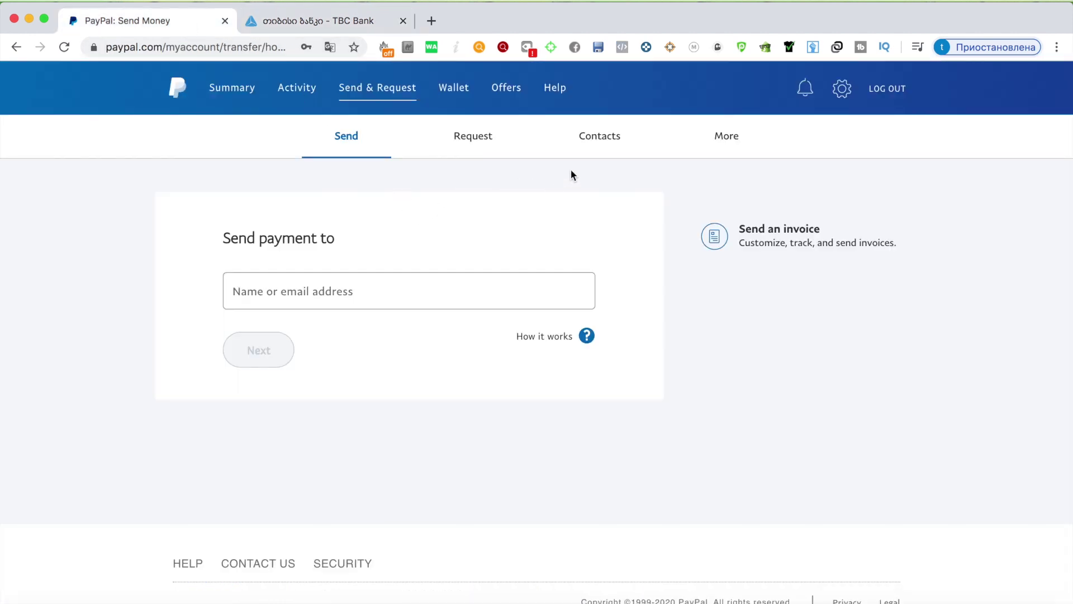
{"action": "left_click", "coordinate": [453, 94]}
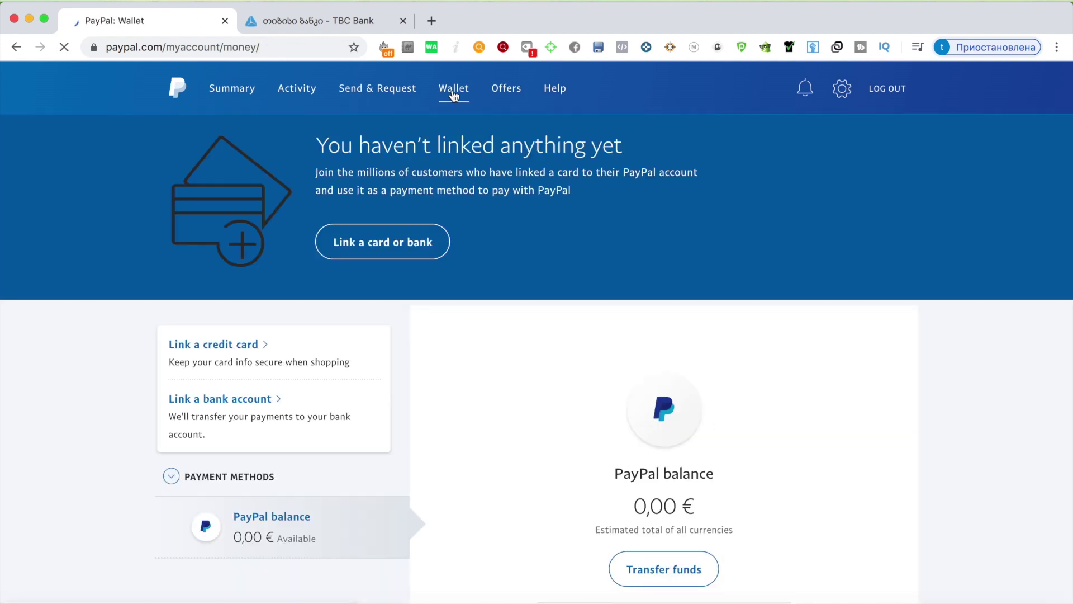
Step: Review the Wallet and TBC Bank pages, then log out of PayPal
{"action": "scroll", "coordinate": [599, 204], "scroll_direction": "down", "scroll_amount": 6}
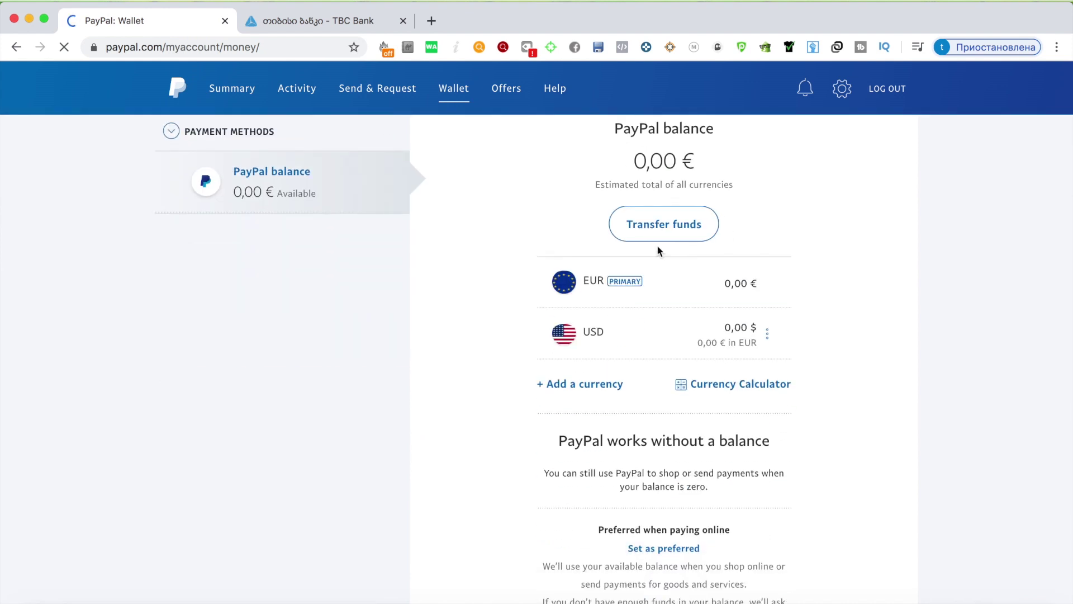
{"action": "scroll", "coordinate": [656, 244], "scroll_direction": "down", "scroll_amount": 4}
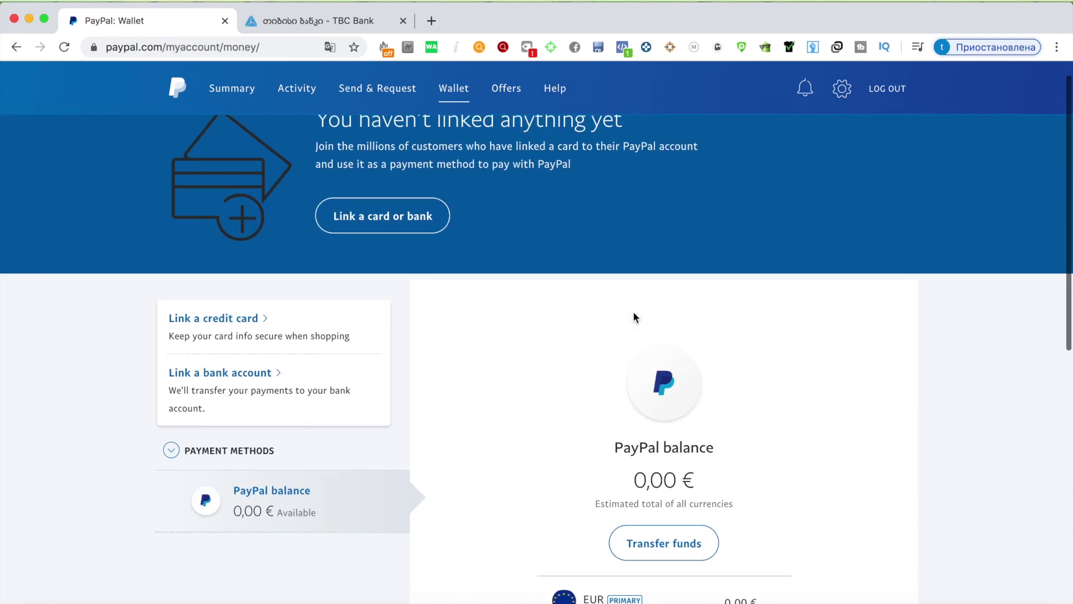
{"action": "left_click", "coordinate": [277, 20]}
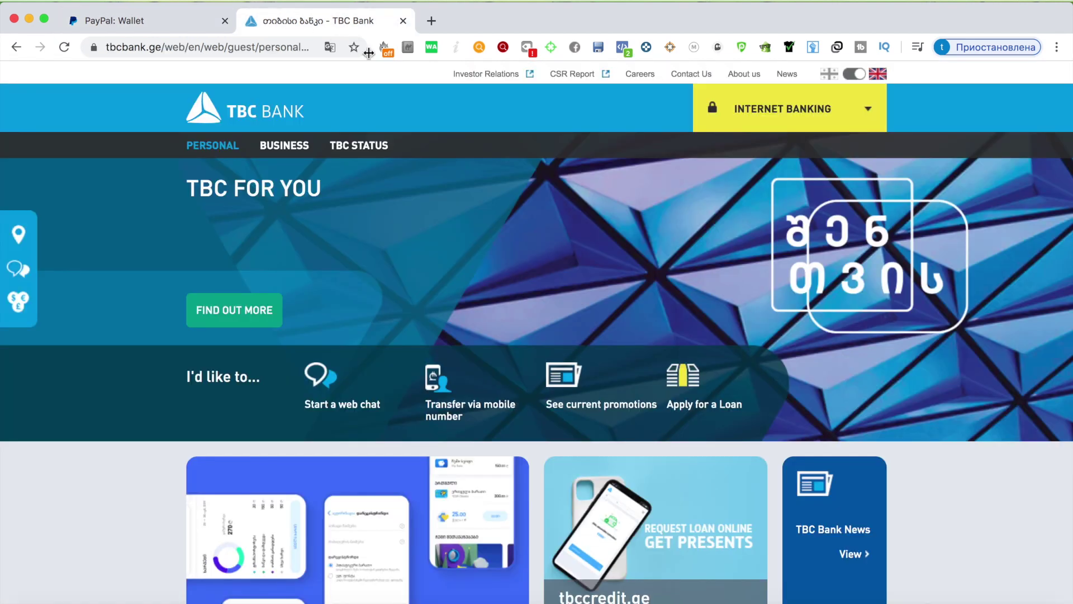
{"action": "scroll", "coordinate": [904, 284], "scroll_direction": "down", "scroll_amount": 8}
{"action": "scroll", "coordinate": [904, 284], "scroll_direction": "up", "scroll_amount": 6}
{"action": "scroll", "coordinate": [904, 284], "scroll_direction": "up", "scroll_amount": 3}
{"action": "left_click", "coordinate": [138, 21]}
{"action": "scroll", "coordinate": [740, 125], "scroll_direction": "down", "scroll_amount": 5}
{"action": "scroll", "coordinate": [810, 114], "scroll_direction": "up", "scroll_amount": 5}
{"action": "left_click", "coordinate": [887, 93]}
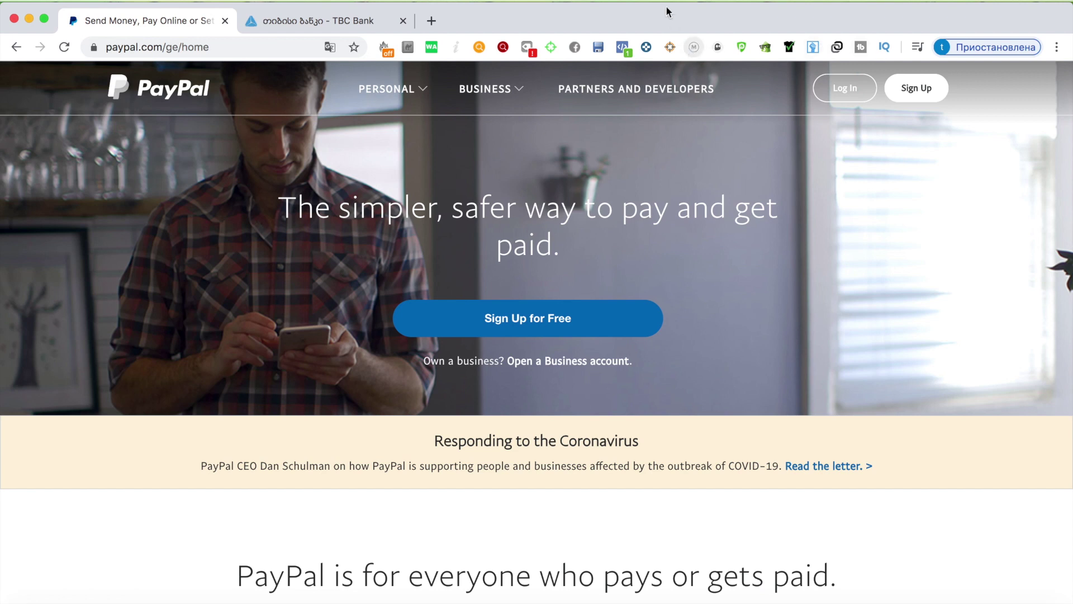
Step: Disconnect the VPN extension, then go to the PayPal login page
{"action": "left_click", "coordinate": [694, 2]}
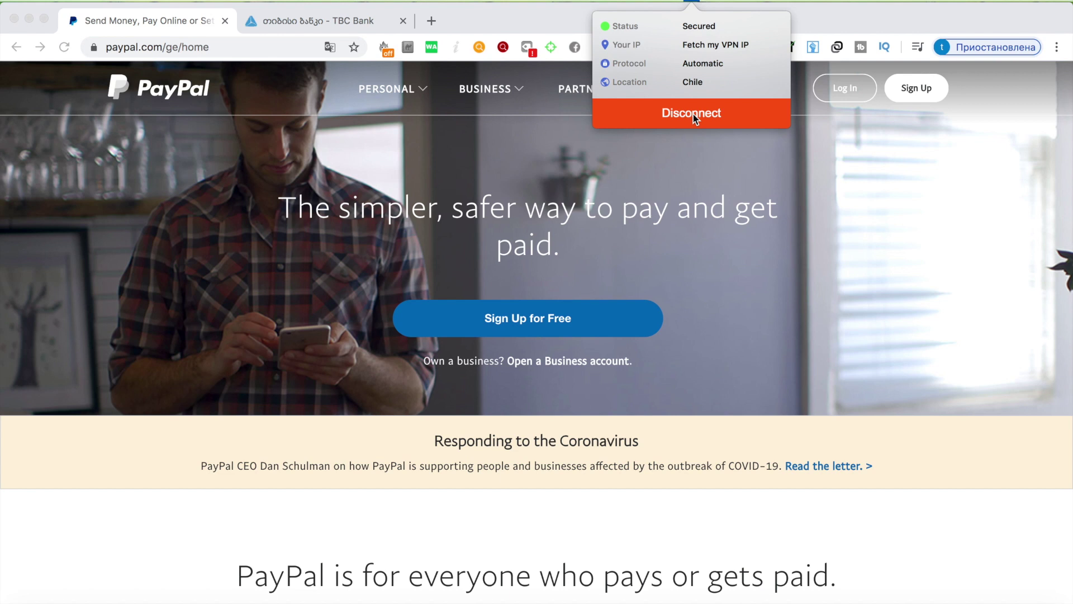
{"action": "left_click", "coordinate": [693, 114]}
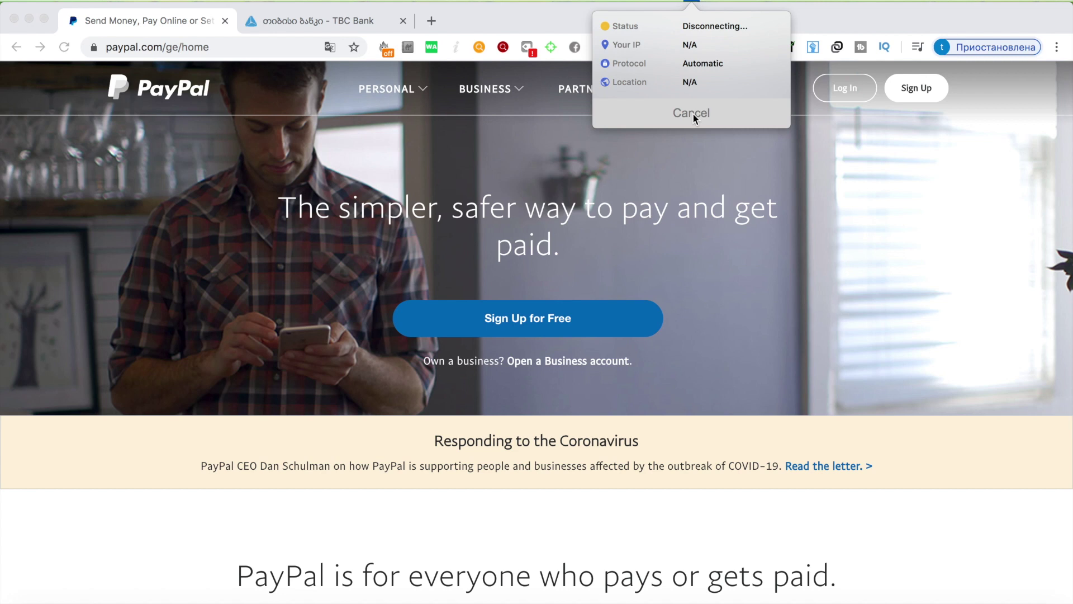
{"action": "left_click", "coordinate": [757, 236]}
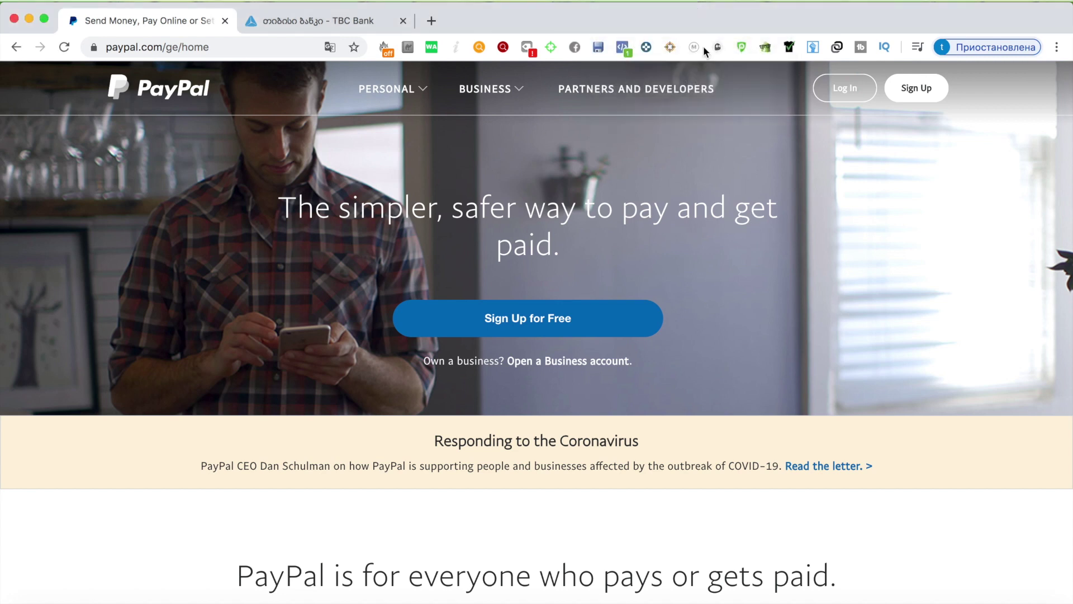
{"action": "left_click", "coordinate": [699, 1]}
{"action": "left_click", "coordinate": [847, 165]}
{"action": "left_click", "coordinate": [838, 90]}
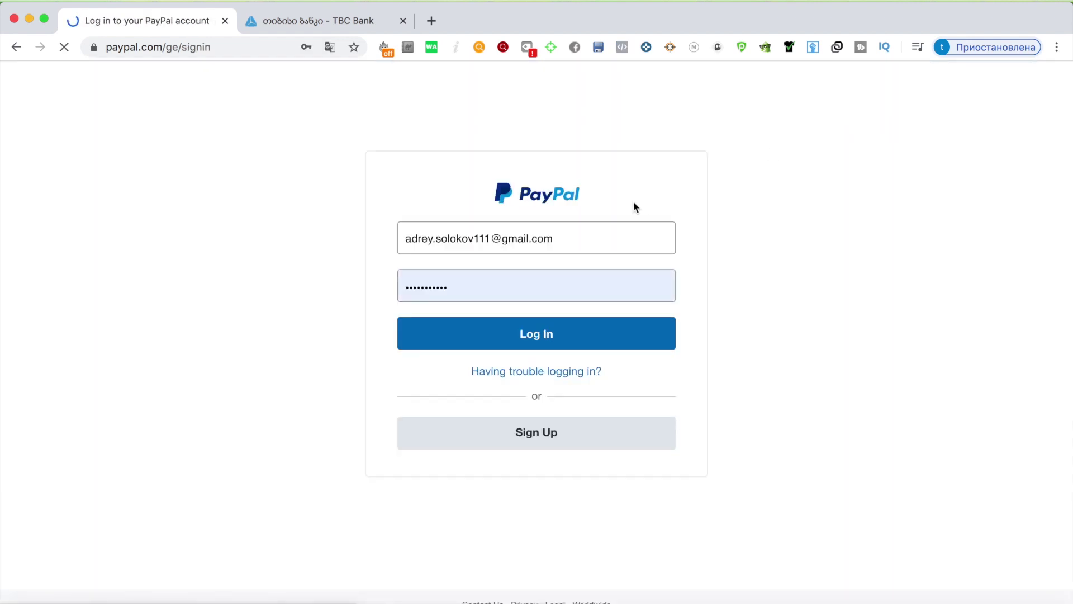
Step: Sign in with the other saved Chrome login and start Transfer Funds from the USD balance
{"action": "left_click", "coordinate": [569, 237]}
{"action": "key", "text": "super+a"}
{"action": "key", "text": "BackSpace"}
{"action": "type", "text": "c"}
{"action": "key", "text": "Down"}
{"action": "key", "text": "Return"}
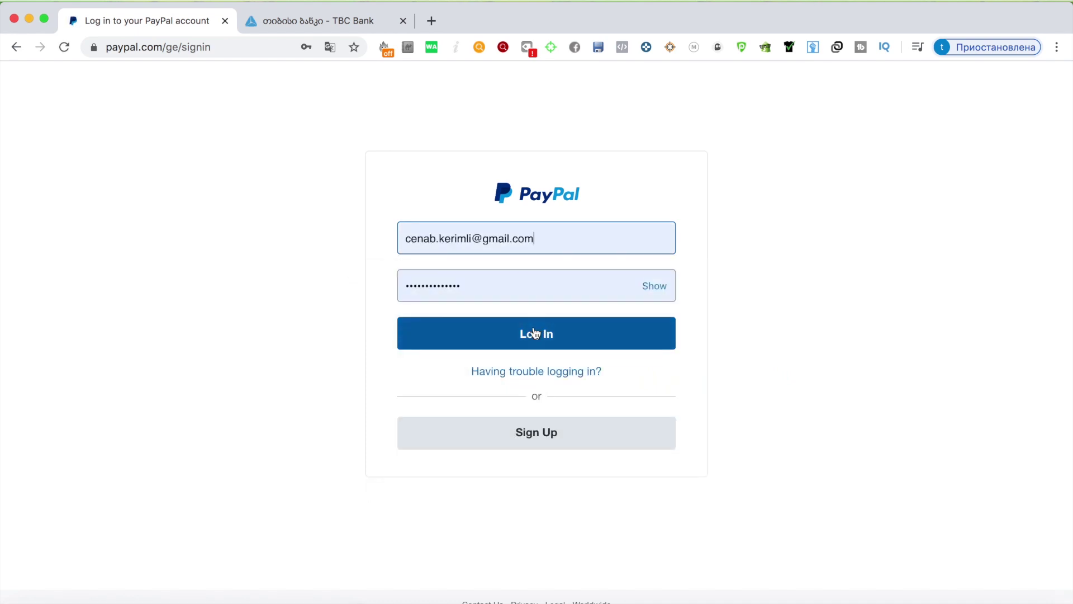
{"action": "left_click", "coordinate": [534, 333]}
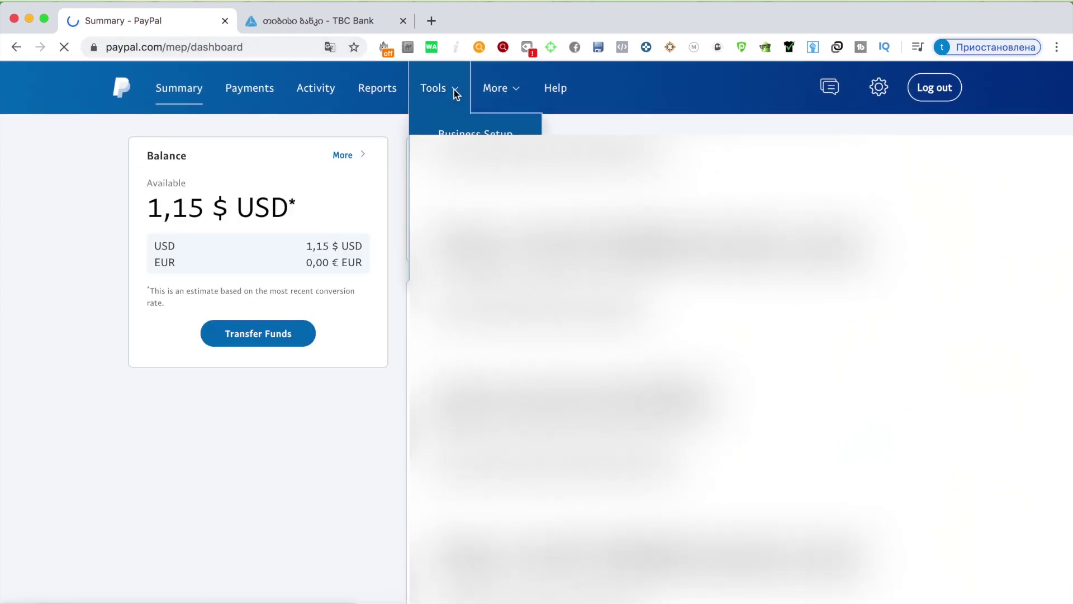
{"action": "left_click", "coordinate": [270, 339]}
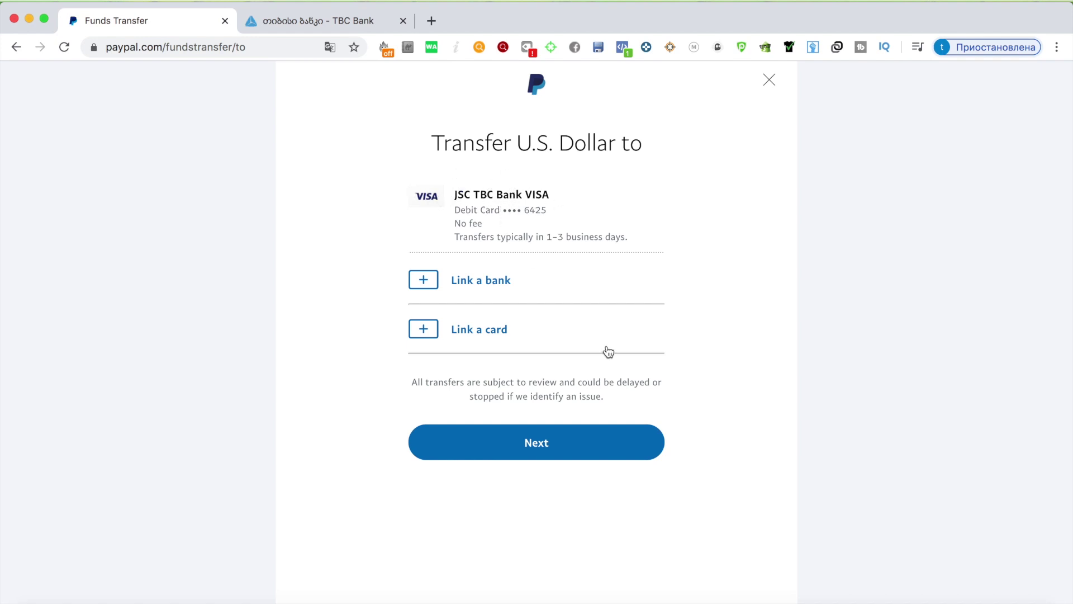
Step: Choose the TBC Bank VISA debit card and set the transfer amount to 1,00 USD
{"action": "left_click", "coordinate": [559, 445]}
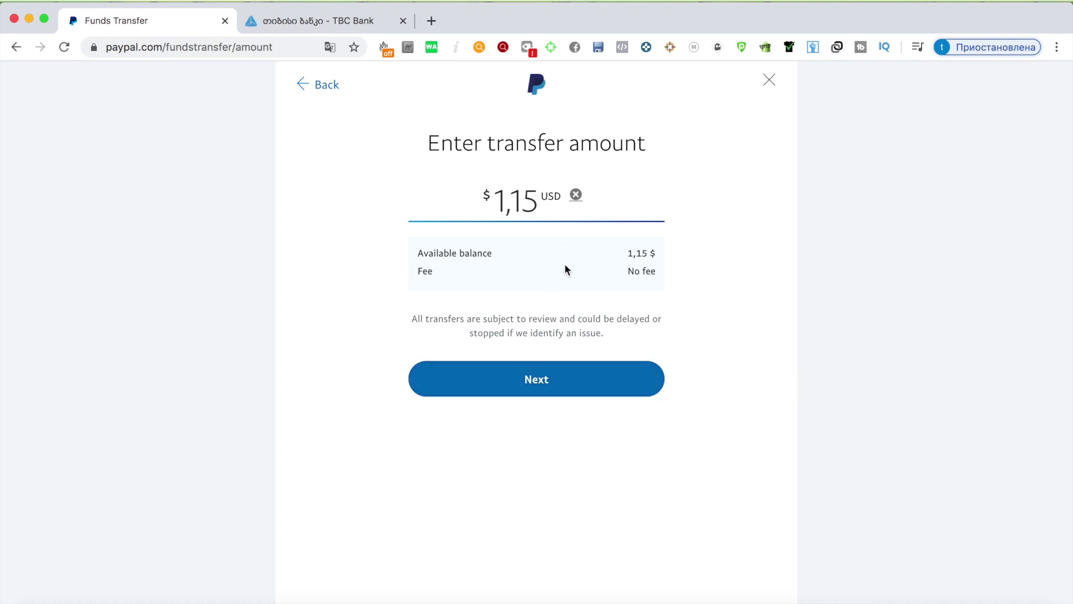
{"action": "left_click_drag", "start_coordinate": [606, 273], "coordinate": [670, 276]}
{"action": "left_click", "coordinate": [515, 207]}
{"action": "key", "text": "super+a"}
{"action": "type", "text": "1,00"}
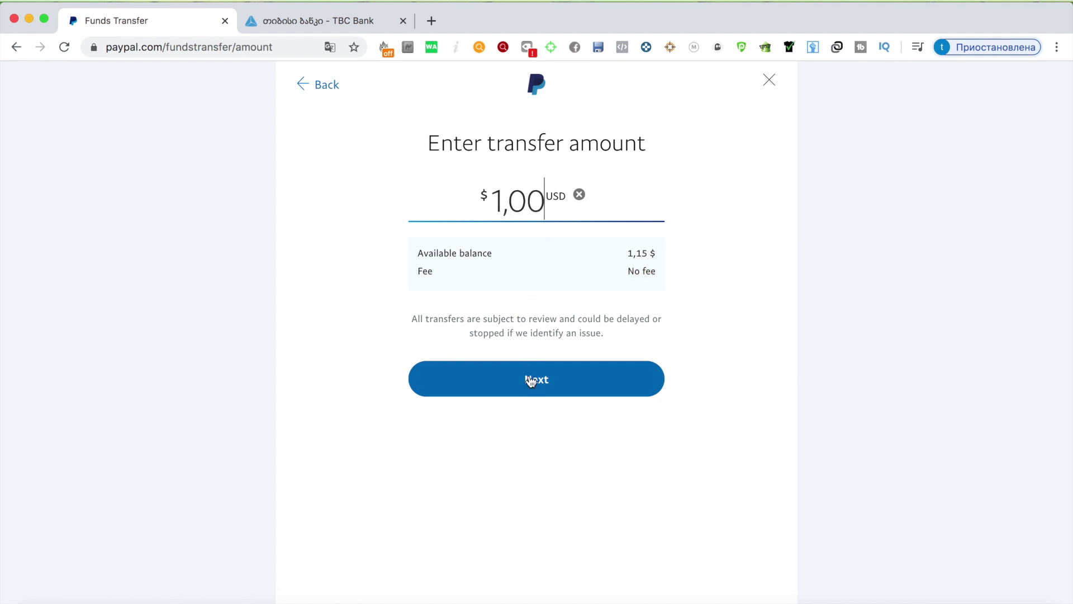
{"action": "left_click", "coordinate": [534, 379]}
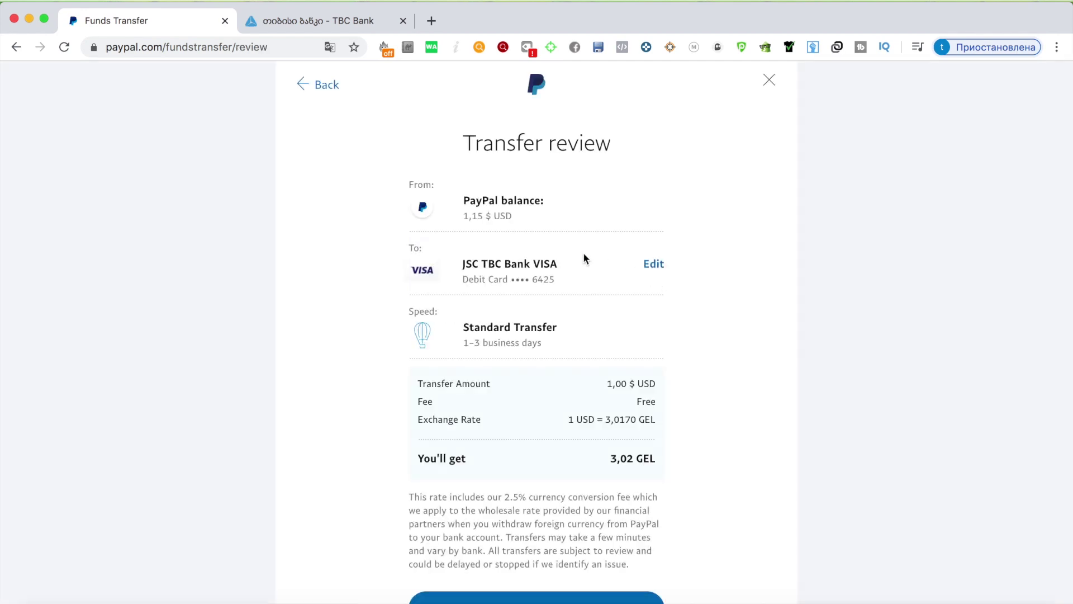
Step: Review the 3,02 GEL total received and send the transfer
{"action": "scroll", "coordinate": [567, 222], "scroll_direction": "down", "scroll_amount": 1}
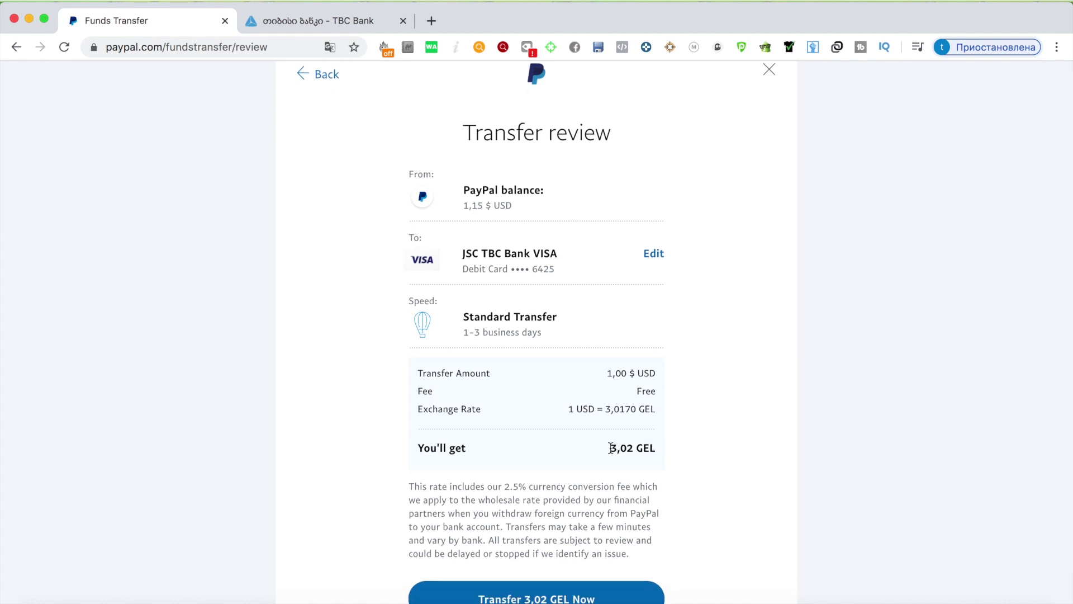
{"action": "left_click_drag", "start_coordinate": [609, 447], "coordinate": [670, 451]}
{"action": "scroll", "coordinate": [618, 330], "scroll_direction": "down", "scroll_amount": 3}
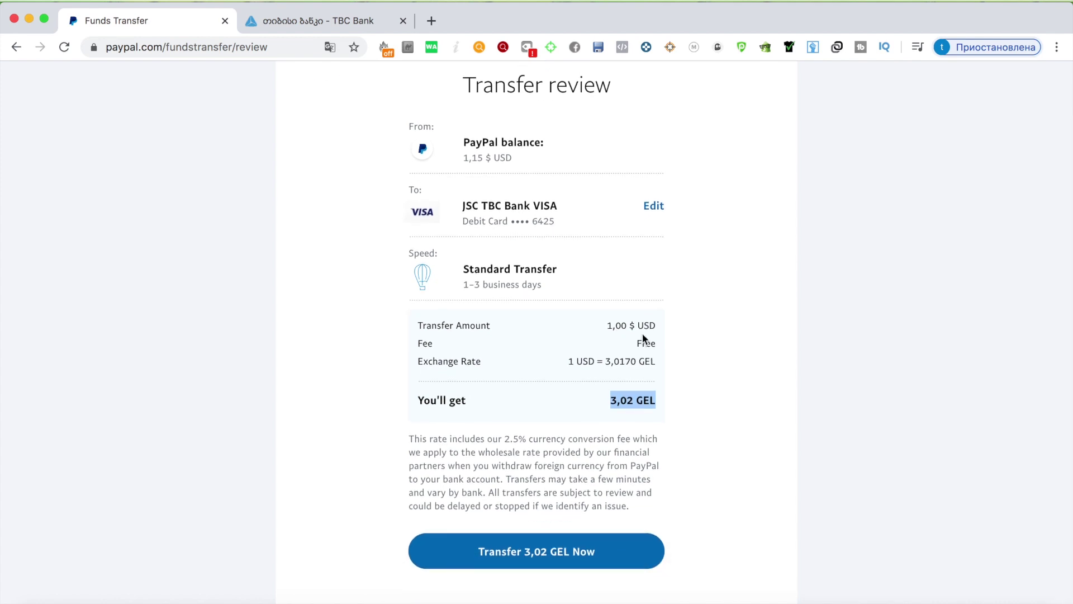
{"action": "left_click", "coordinate": [537, 545]}
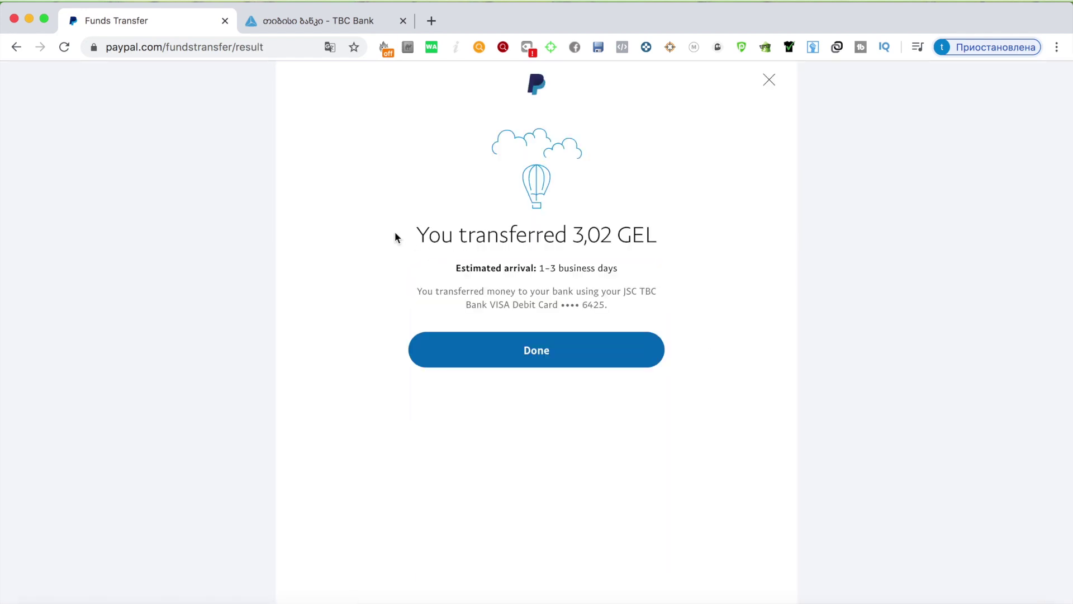
Step: Close the transfer confirmation with Done and check the 0,15 $ USD Summary balance
{"action": "left_click_drag", "start_coordinate": [423, 235], "coordinate": [603, 233]}
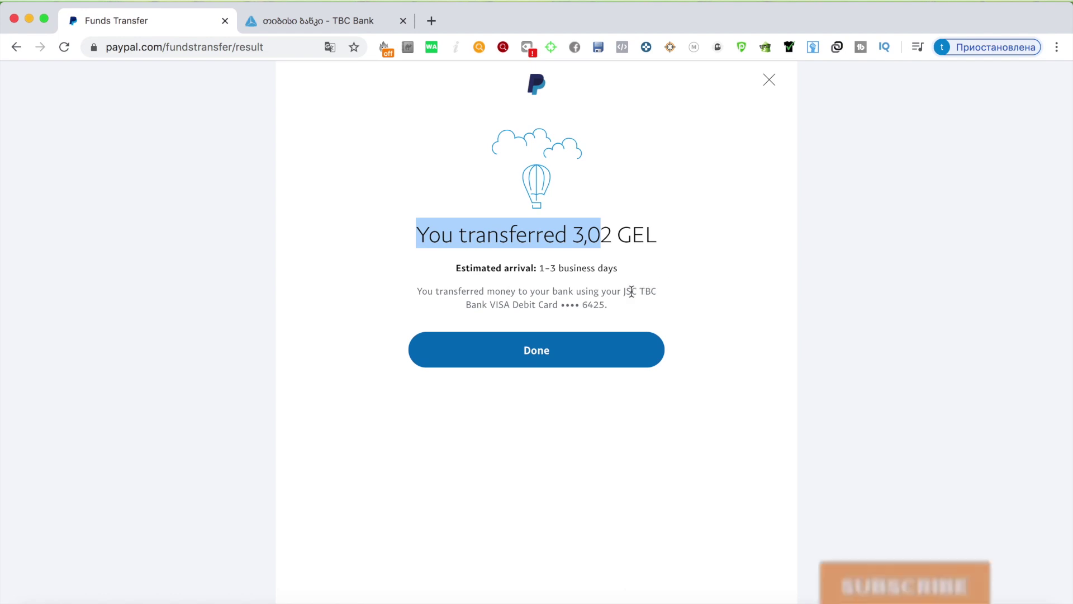
{"action": "left_click", "coordinate": [584, 347]}
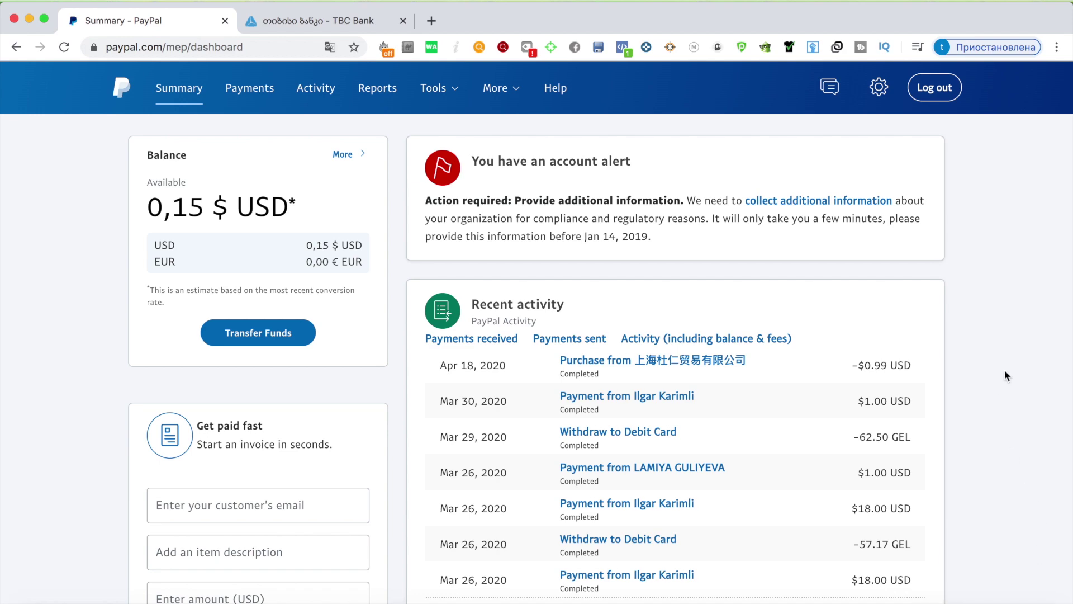
{"action": "scroll", "coordinate": [1001, 373], "scroll_direction": "down", "scroll_amount": 3}
{"action": "scroll", "coordinate": [960, 401], "scroll_direction": "up", "scroll_amount": 4}
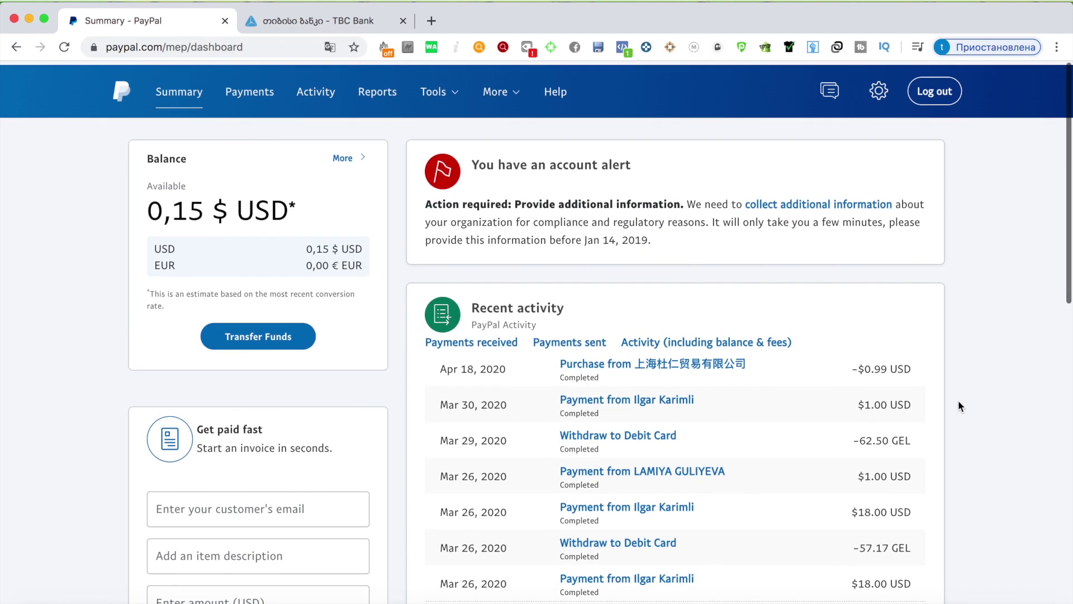